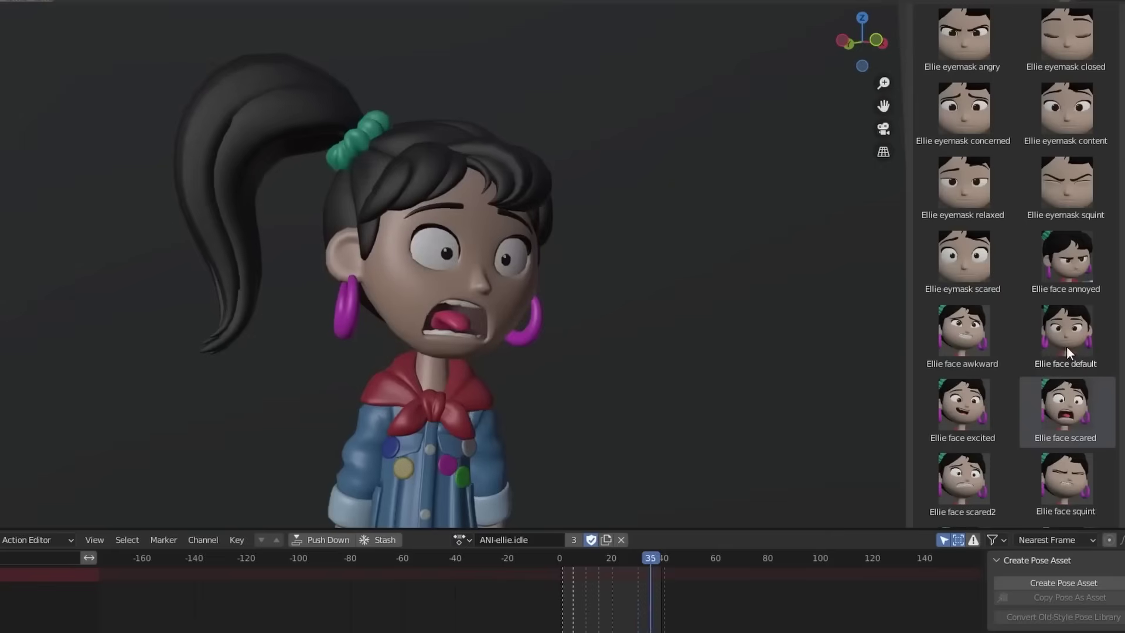
Apply Ellie's default face pose, then the Ellie face awkward pose from the Pose Library.
double_click(1066, 346)
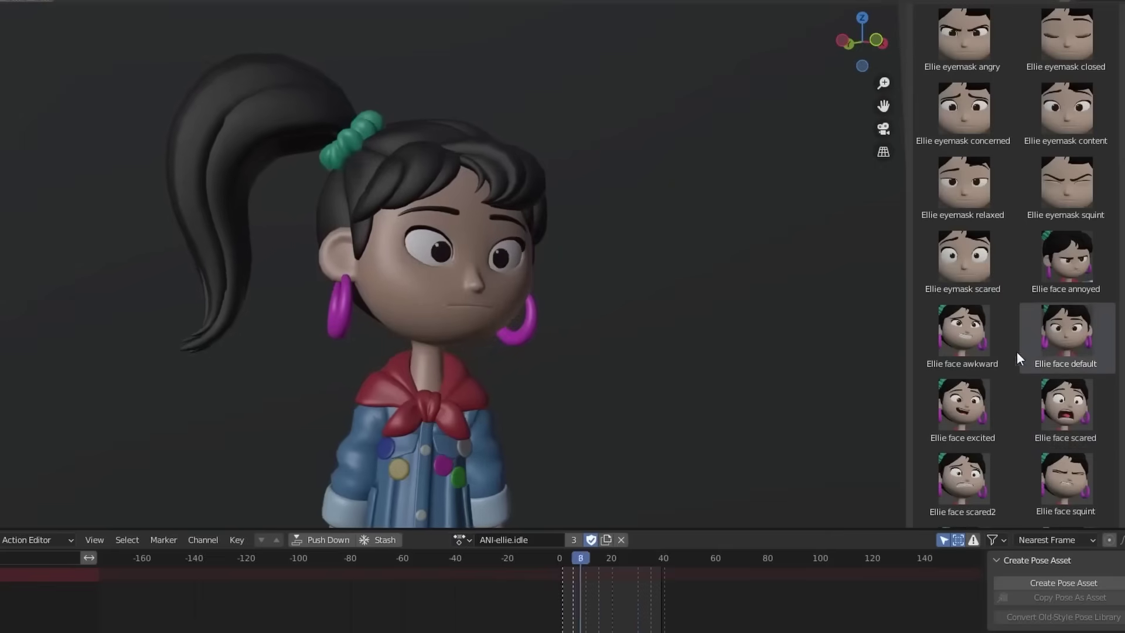
double_click(972, 342)
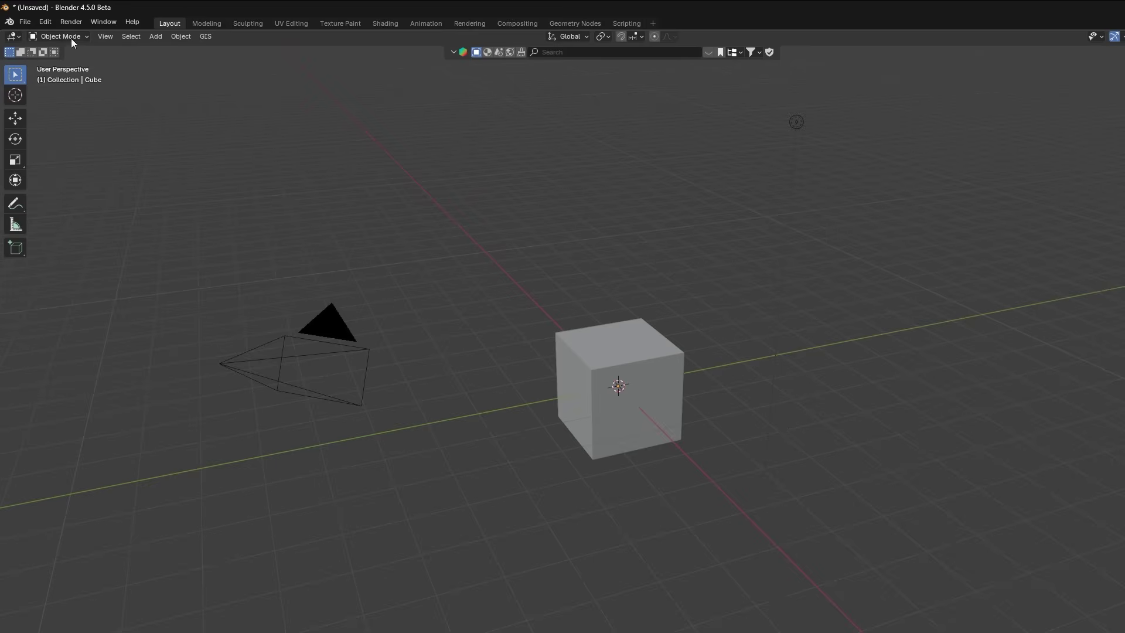
In Preferences > System, change Display Graphics Backend from OpenGL to Vulkan.
click(45, 22)
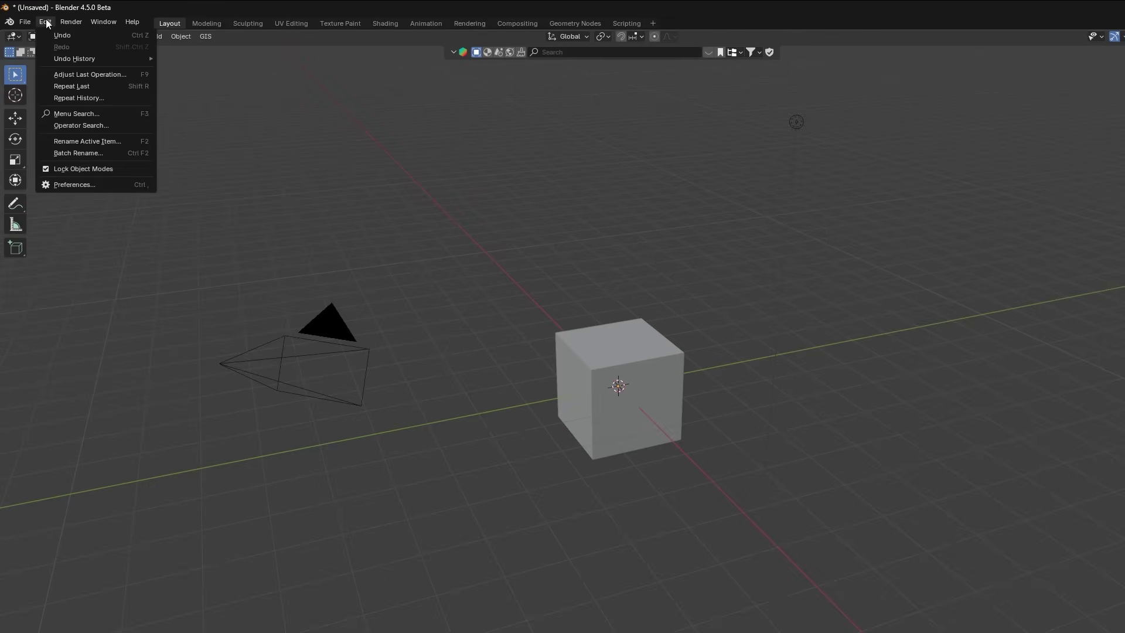
click(115, 185)
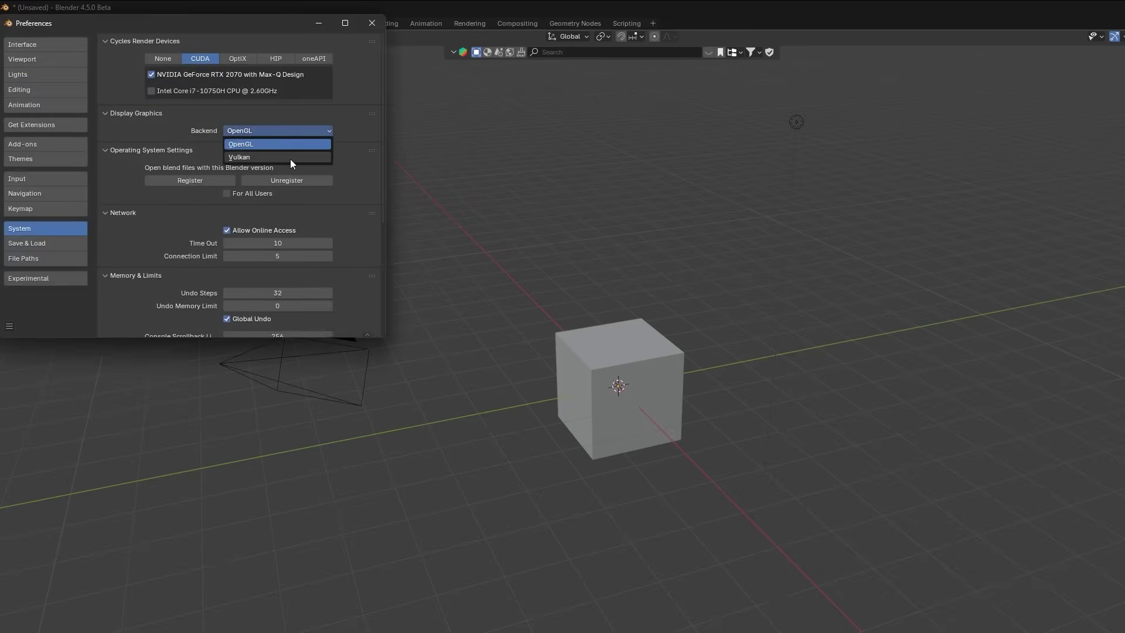
click(290, 158)
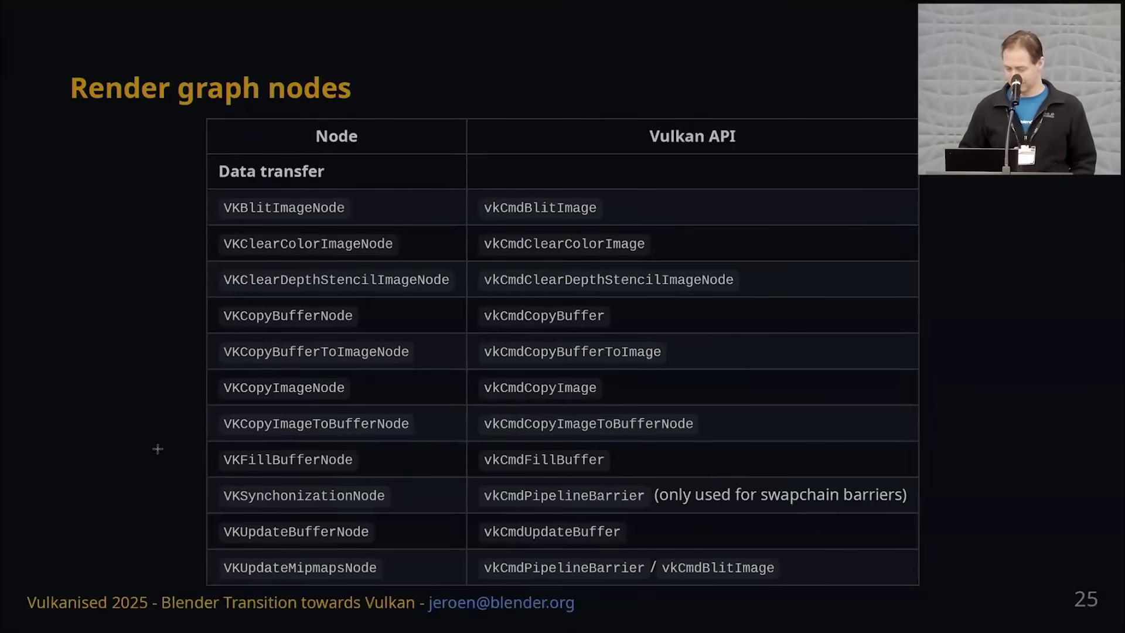
Advance to the Draw render graph nodes slide, then the compute and GPU selection slide.
key(Right)
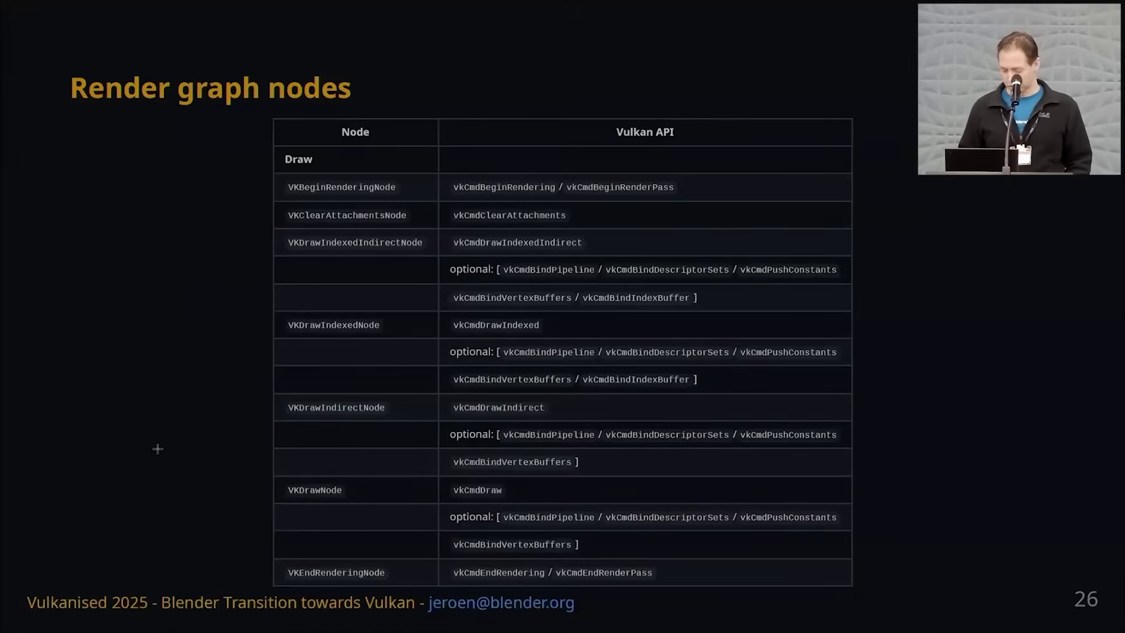
key(Right)
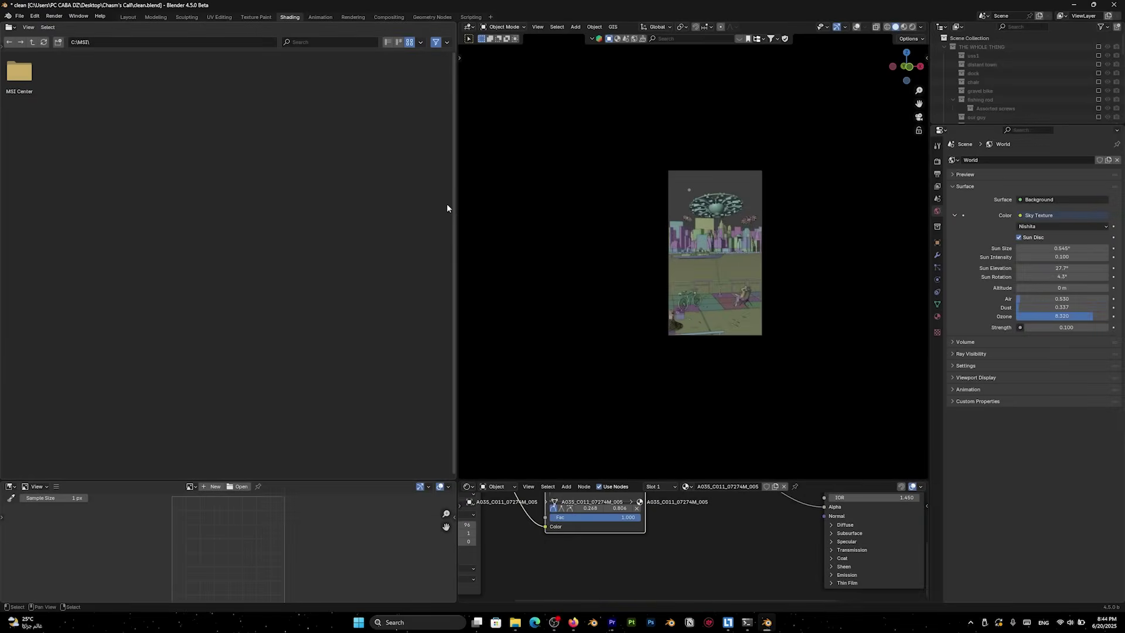
Widen the 3D viewport, enlarge the node editor, and expand the remaining World property panels.
drag(459, 201, 272, 234)
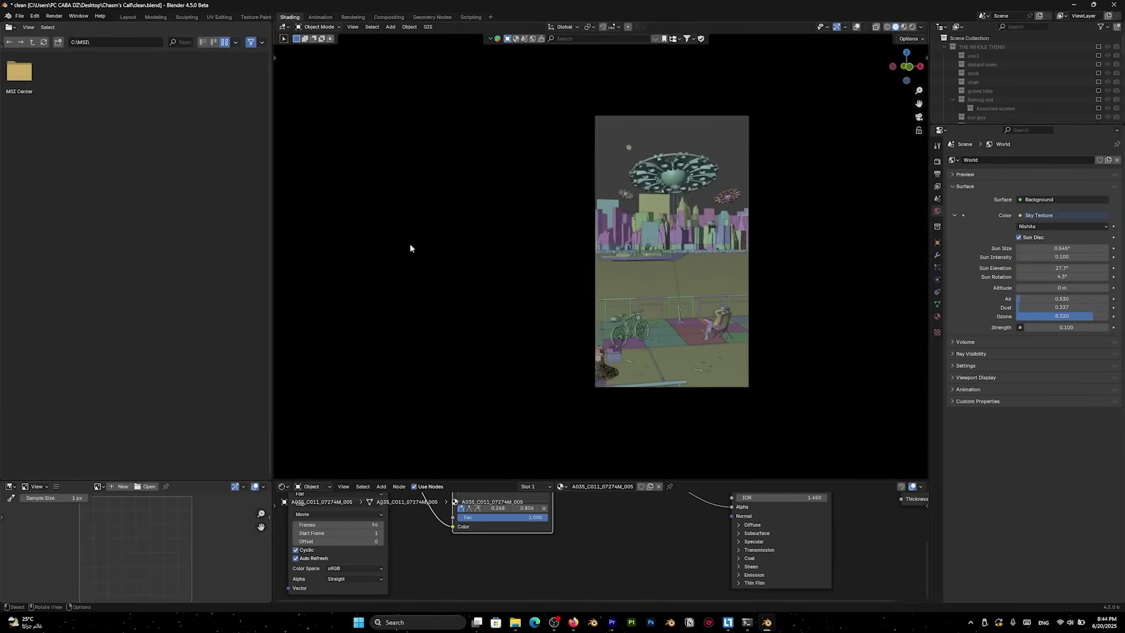
drag(287, 195, 302, 246)
drag(405, 480, 410, 300)
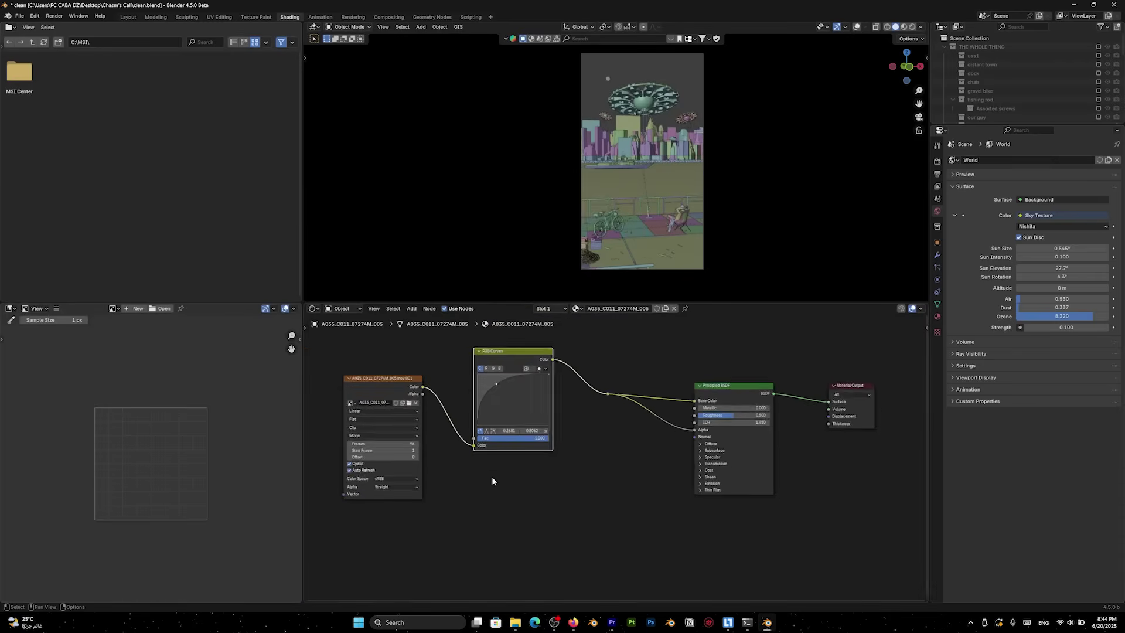
scroll(538, 457, up, 5)
scroll(539, 458, down, 8)
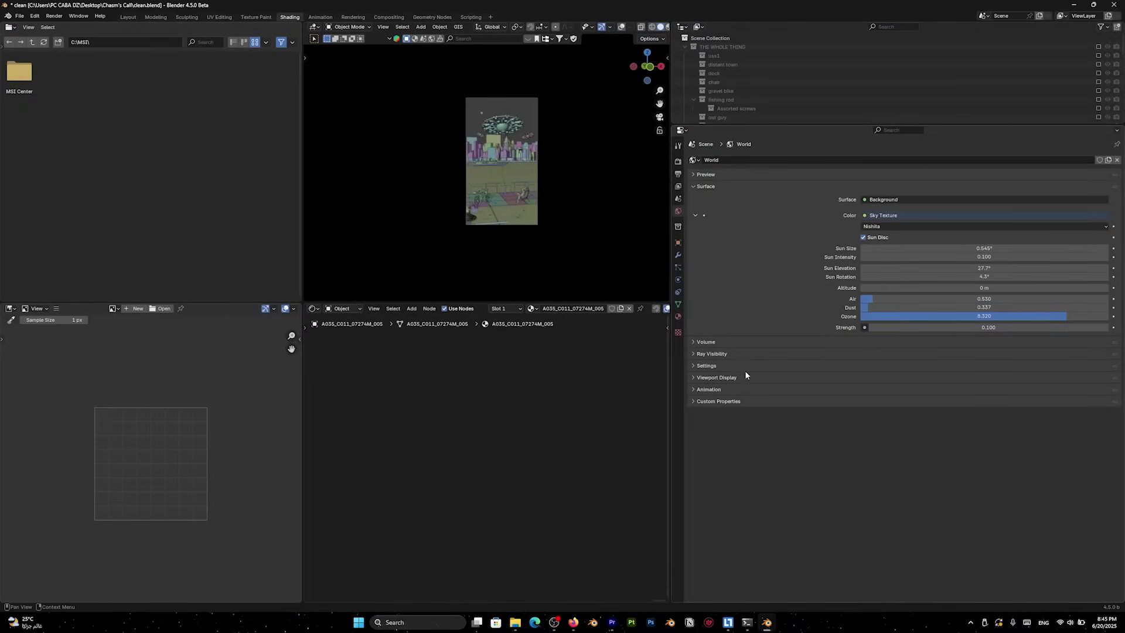
drag(735, 354, 726, 461)
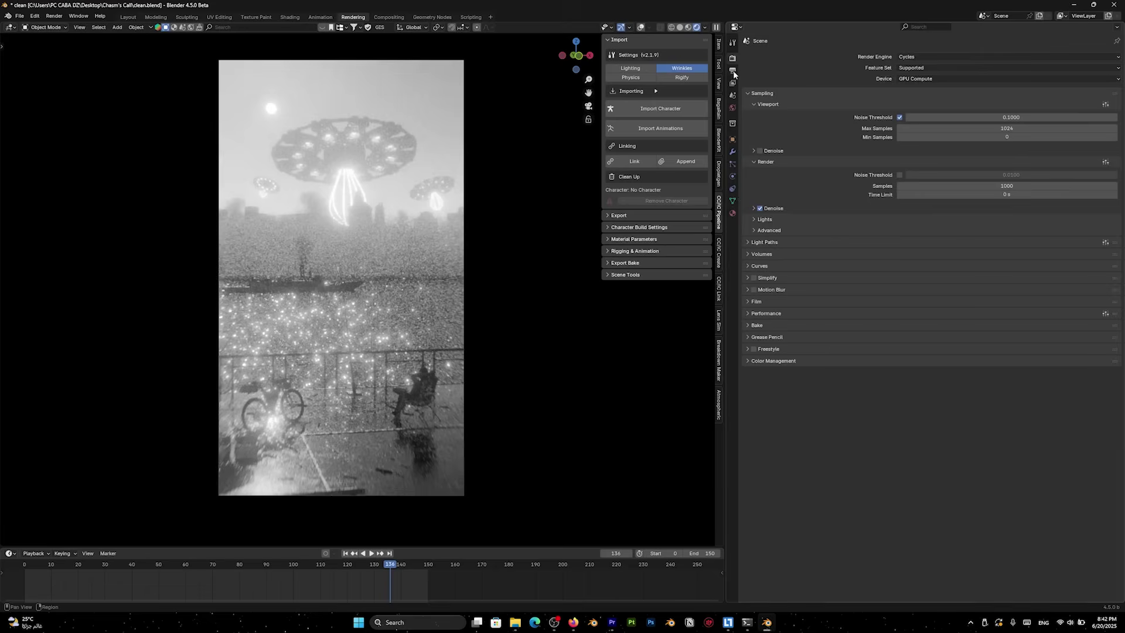
Step down the Properties editor tabs to the object's Material surface settings.
drag(734, 75, 738, 201)
Expand the UV Maps, Color Attributes and Remesh panels.
click(754, 190)
click(764, 236)
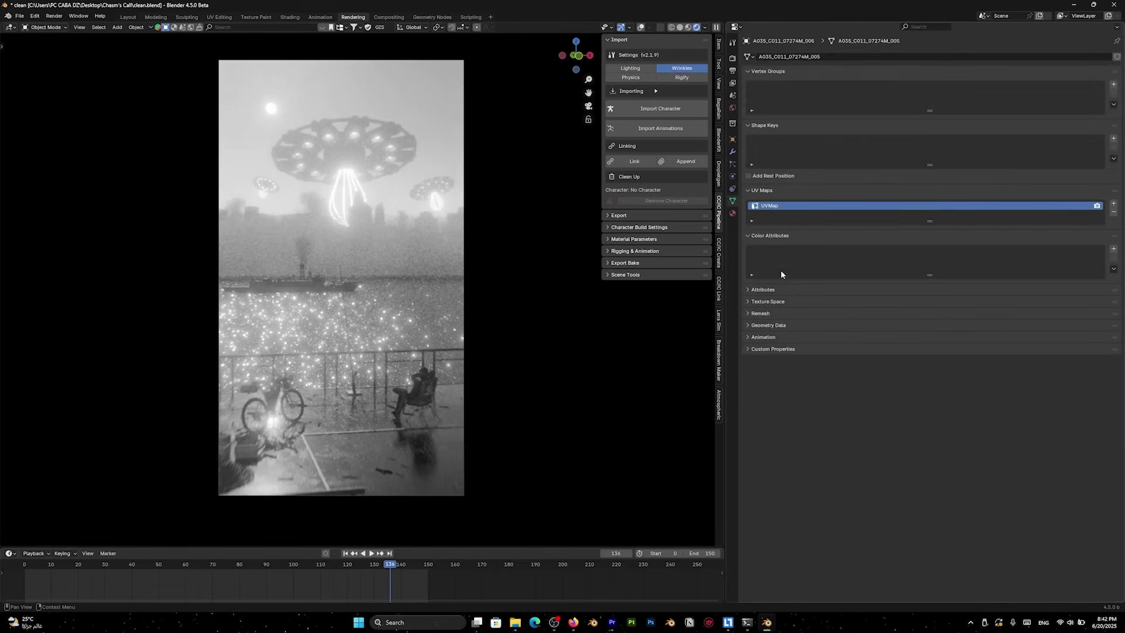
click(785, 313)
Show the CC/iC Create sidebar, resize it, and give the viewport more height over the timeline.
click(718, 243)
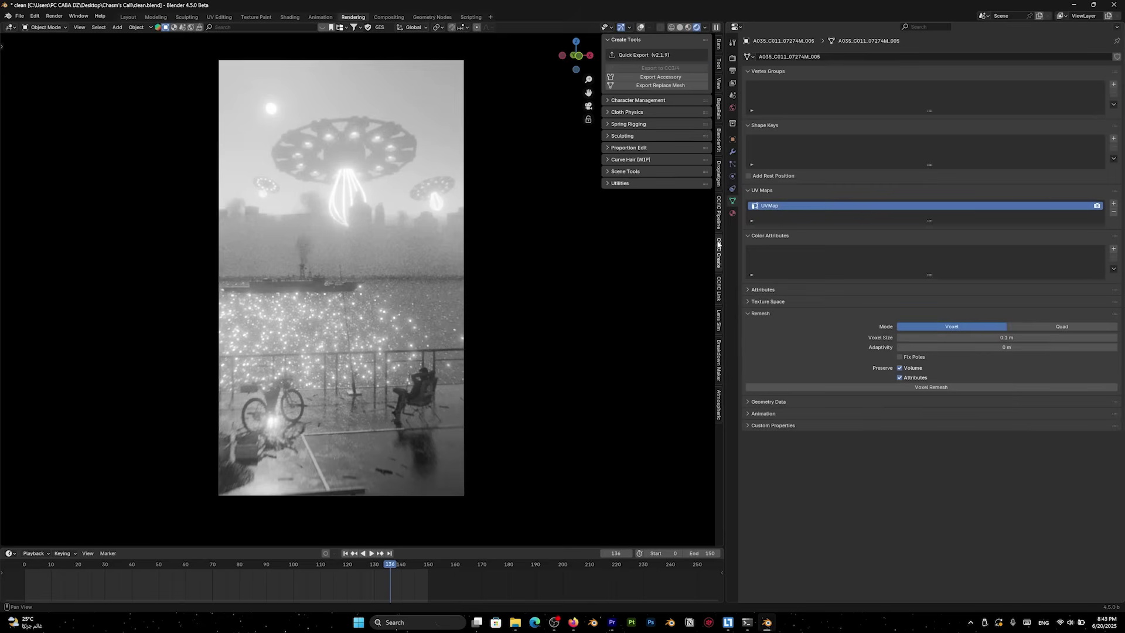
drag(598, 135, 521, 258)
scroll(510, 381, down, 2)
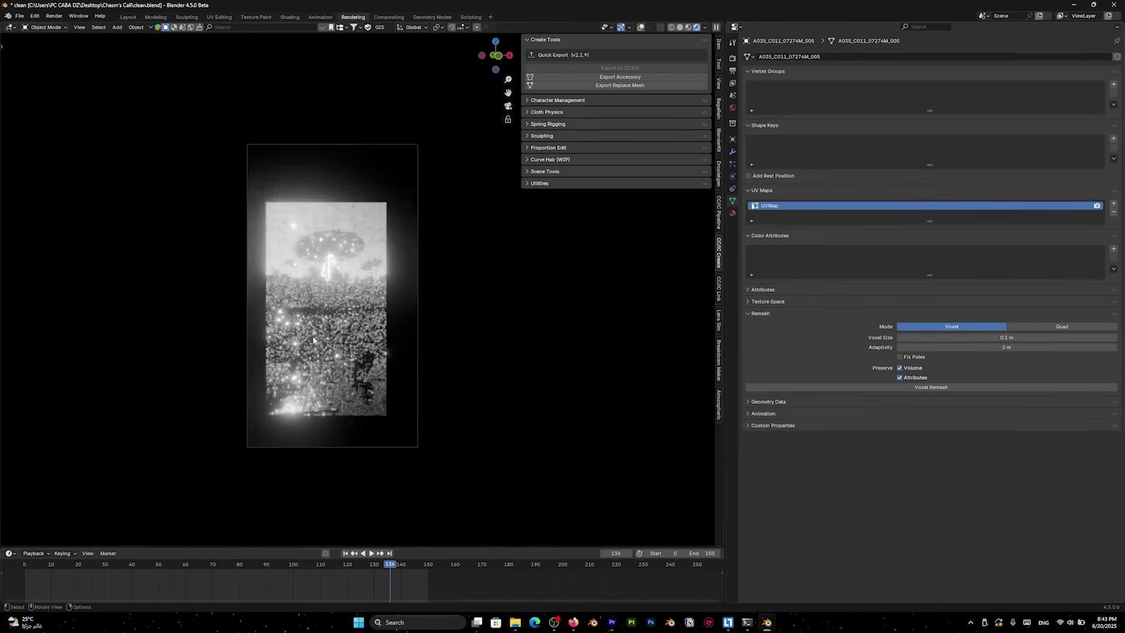
drag(499, 546, 498, 507)
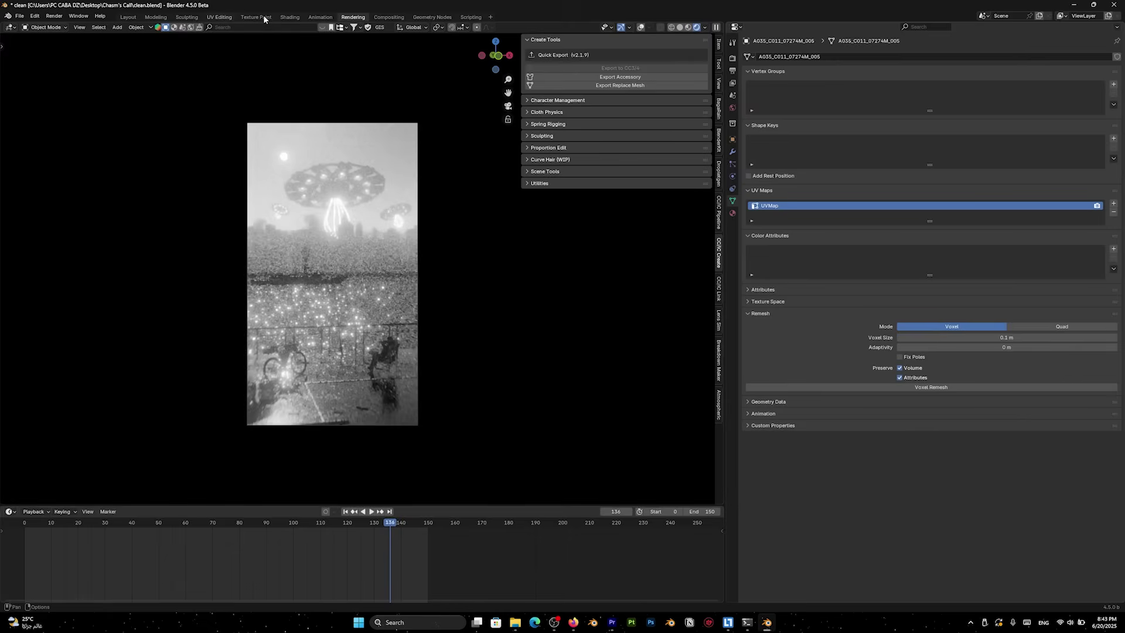
Cycle through the UV Editing, Texture Paint and Shading workspaces.
key(ctrl+Page_Up)
key(ctrl+Page_Up)
key(ctrl+Page_Up)
key(ctrl+Page_Up)
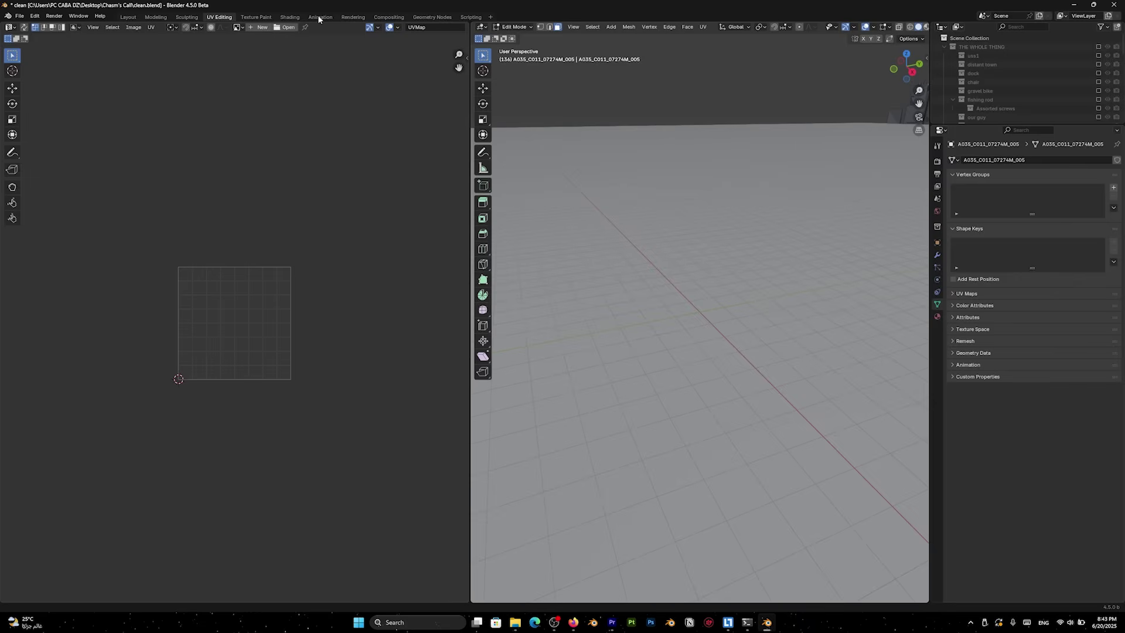
key(ctrl+Page_Down)
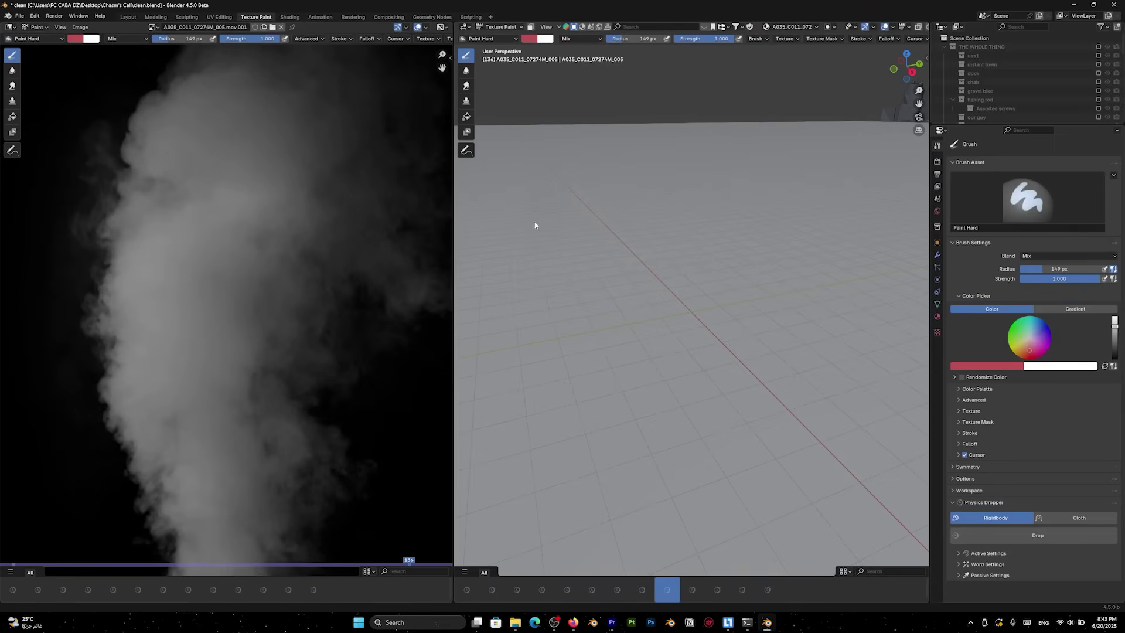
key(ctrl+Page_Down)
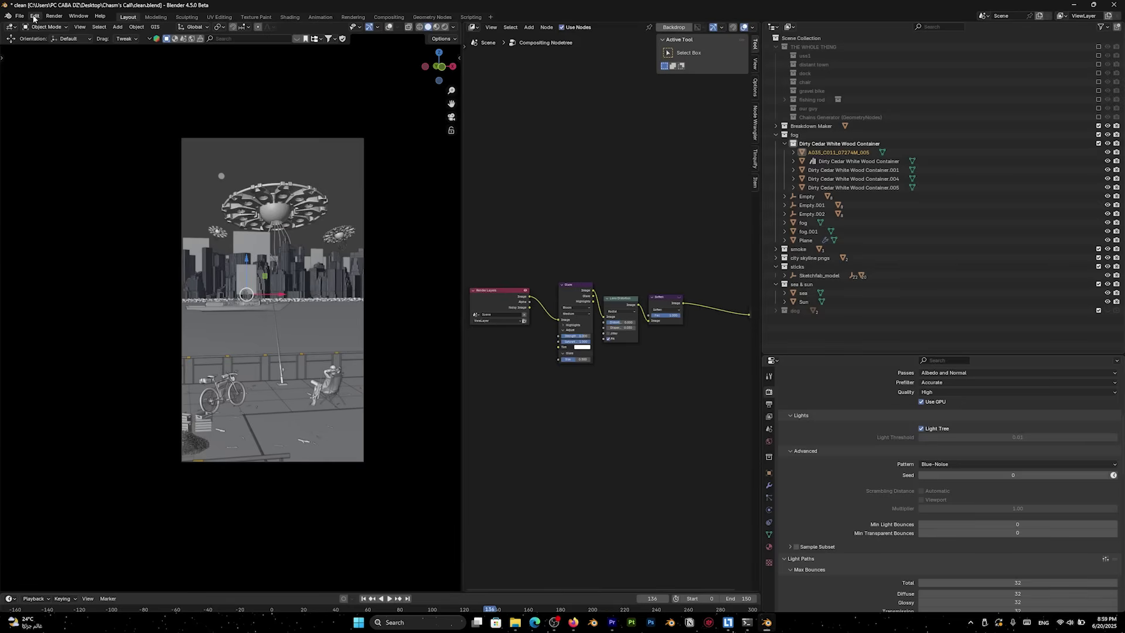
In Preferences > System, switch the backend to OpenGL and back to Vulkan, keeping Device on Auto.
click(34, 17)
click(52, 139)
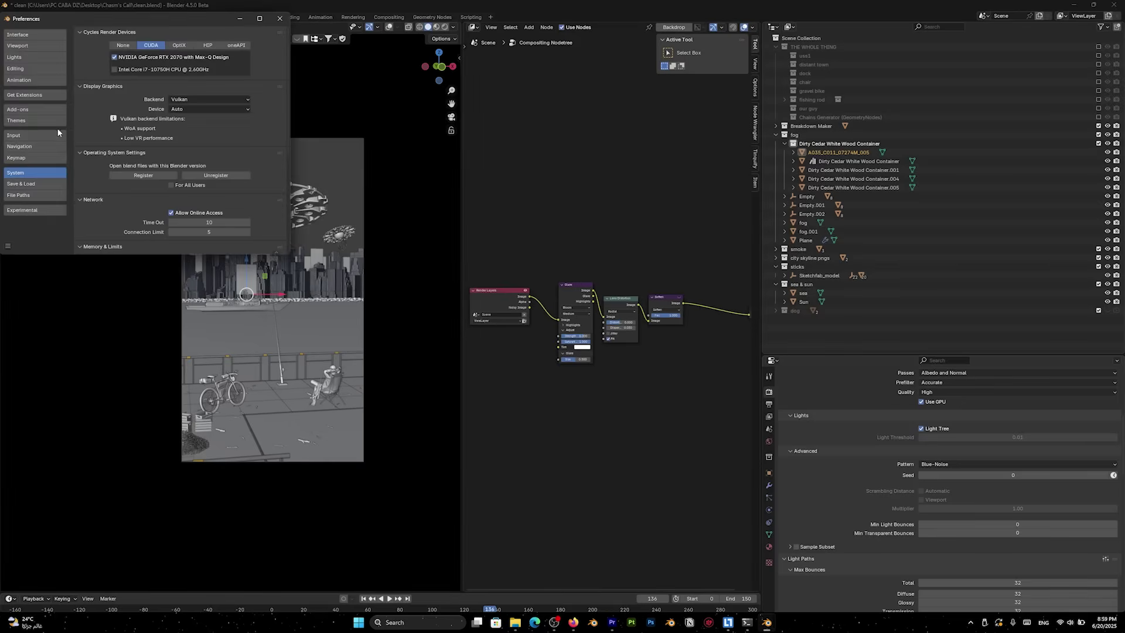
click(198, 96)
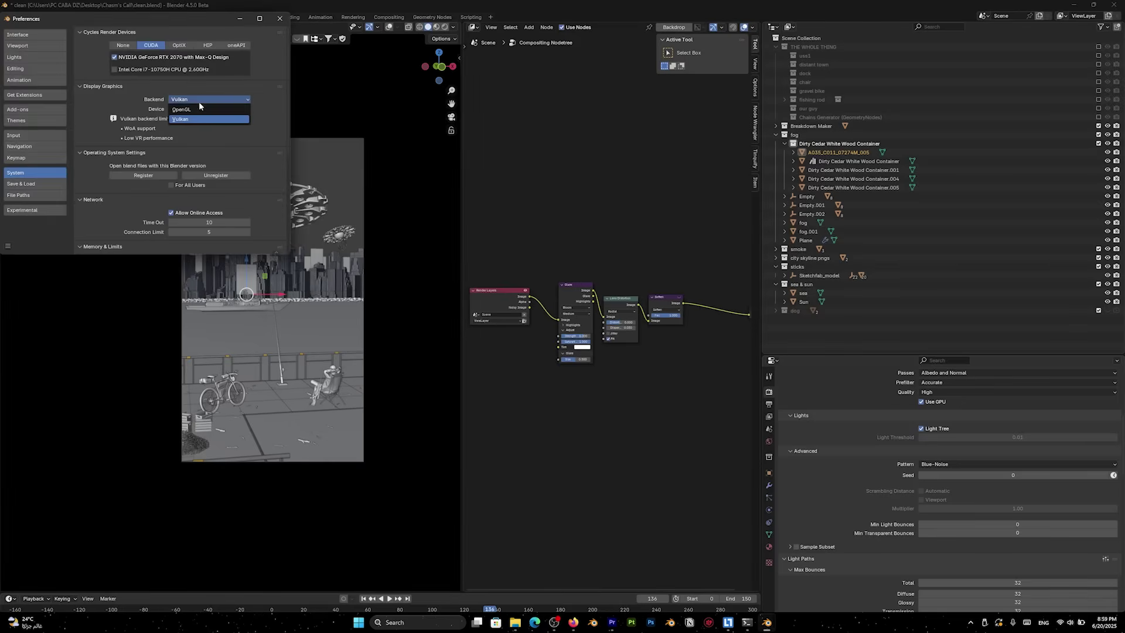
click(202, 107)
click(199, 97)
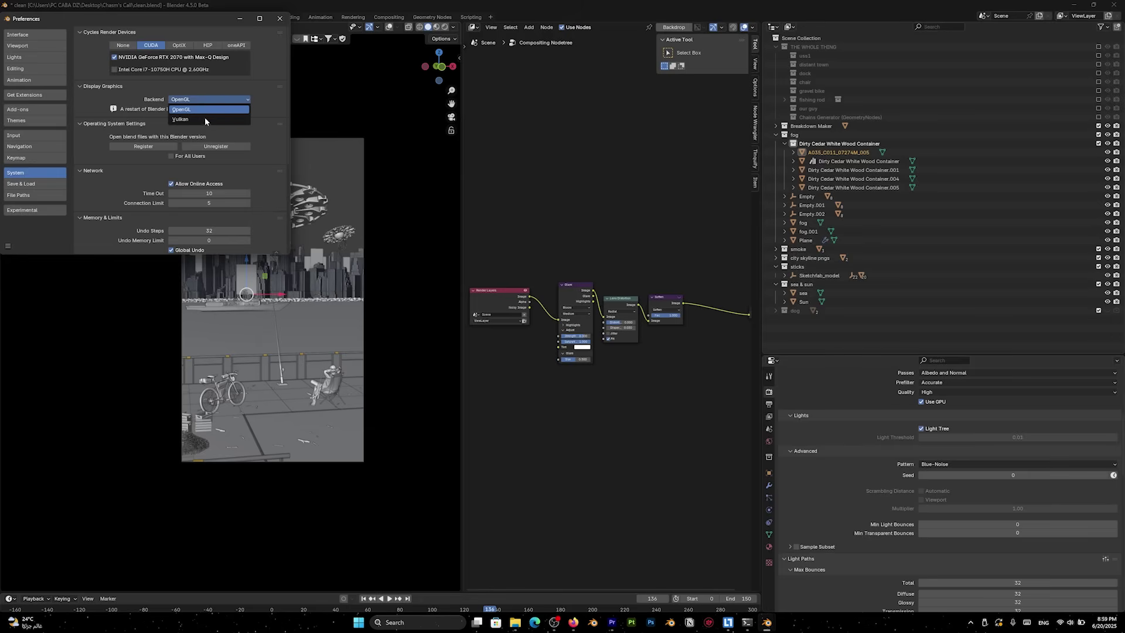
click(198, 119)
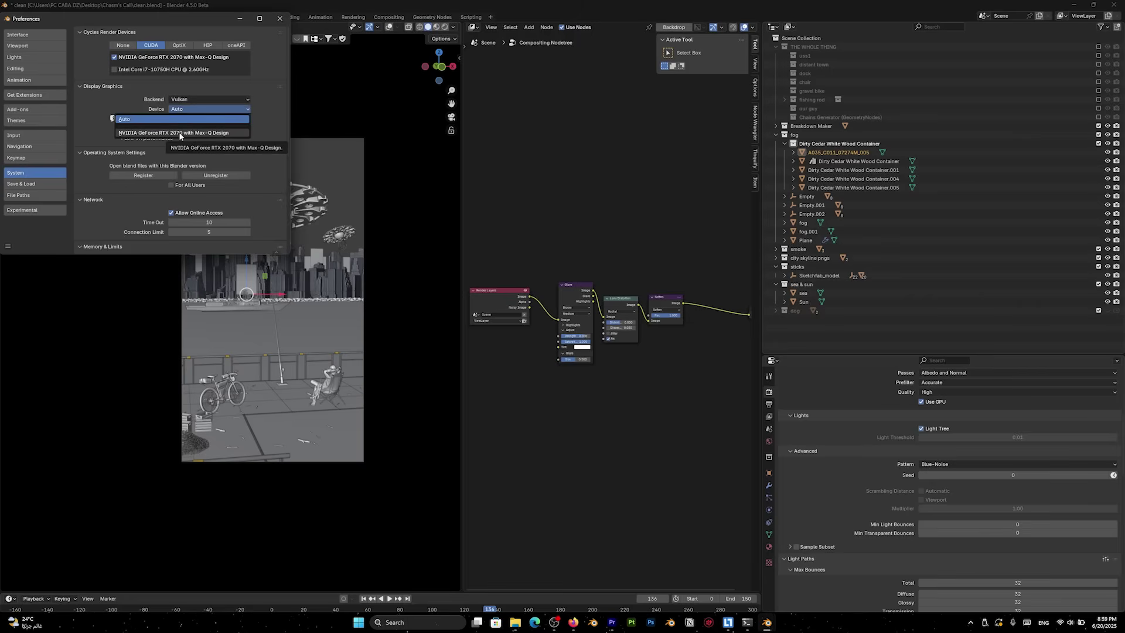
click(214, 118)
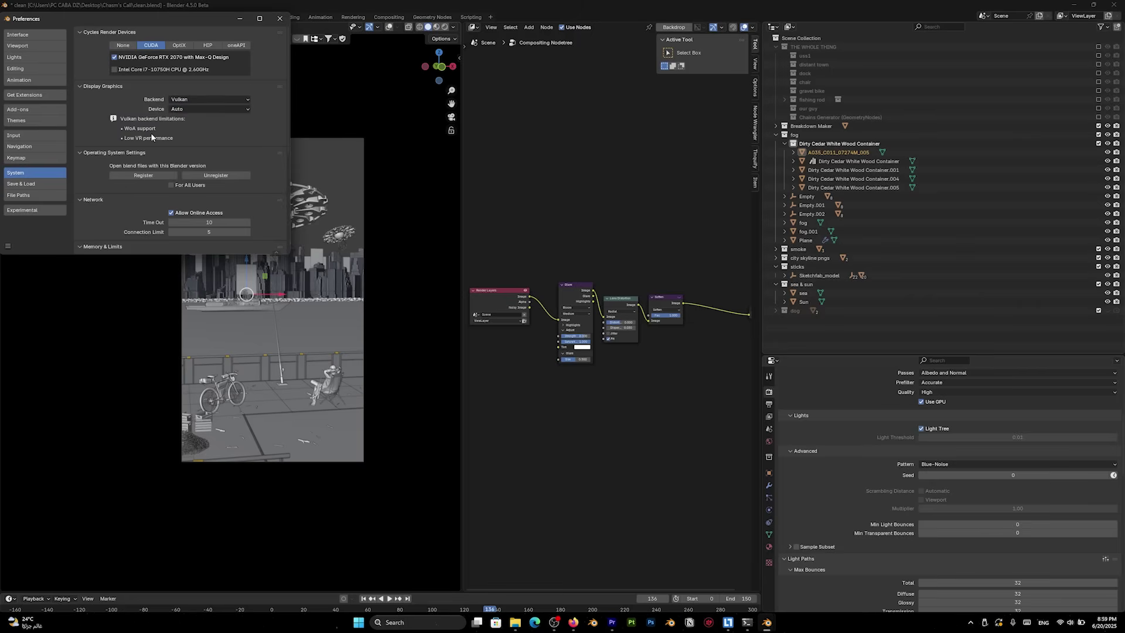
Toggle the backend to OpenGL and back to Vulkan again, then check the Device list.
click(189, 101)
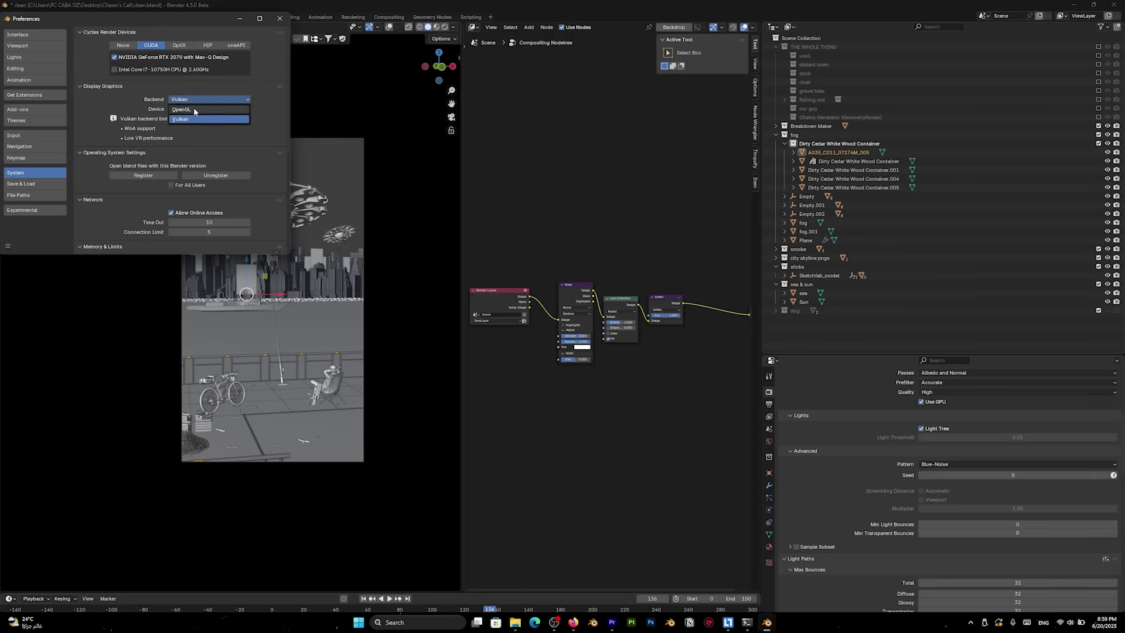
click(194, 110)
click(192, 101)
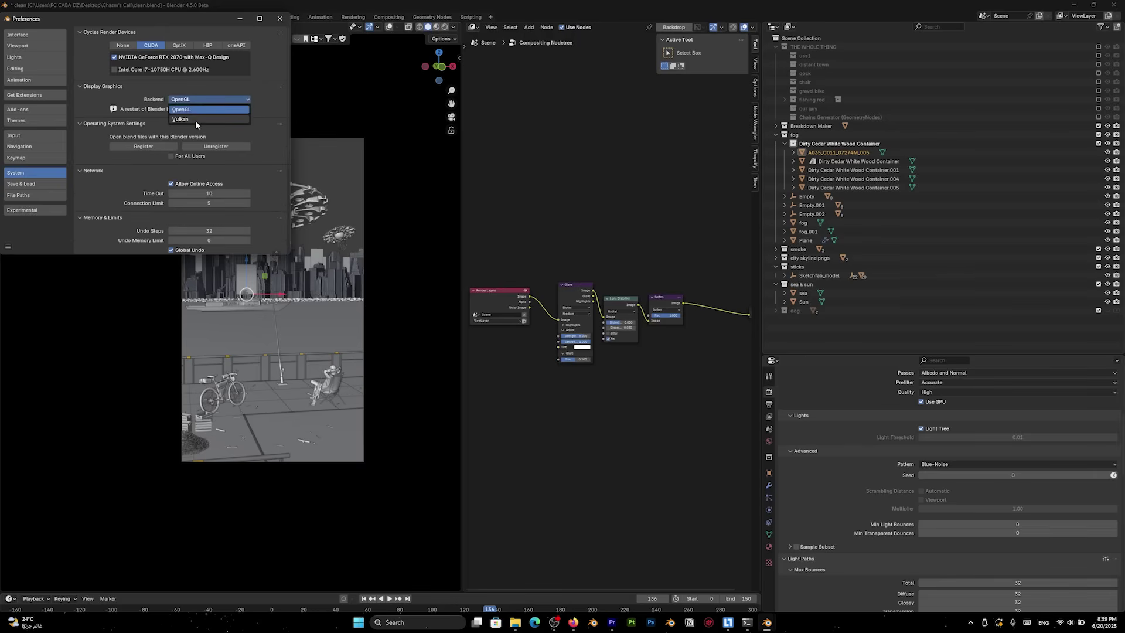
click(196, 119)
click(187, 108)
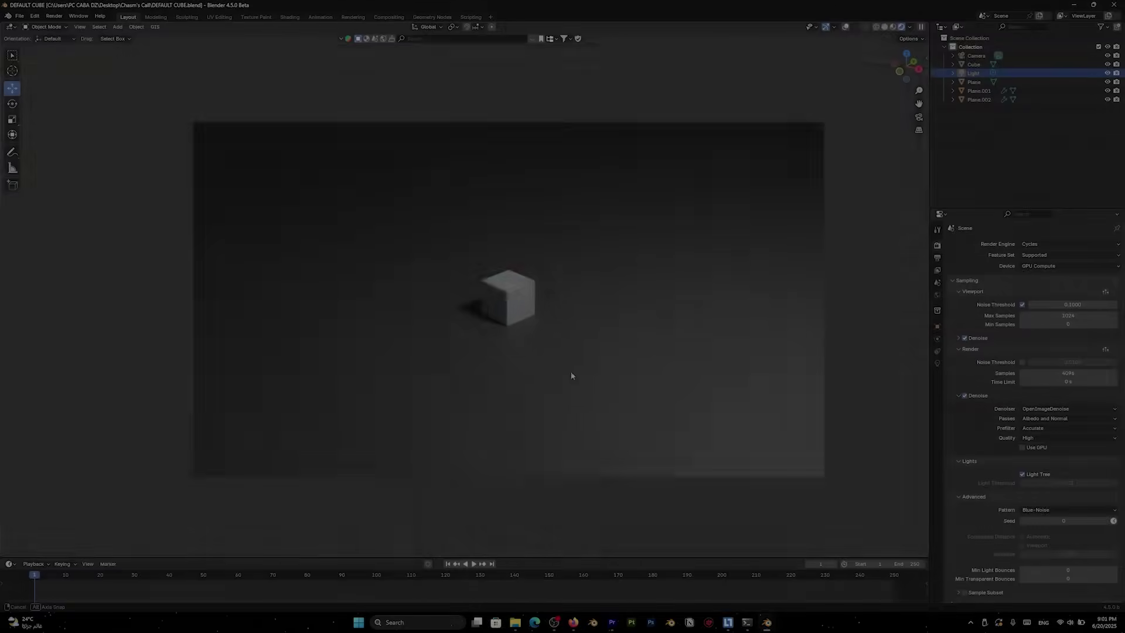
Look through the scene camera, zoom in, select the cube and start moving it with G.
middle_drag(570, 377, 546, 360)
key(KP_0)
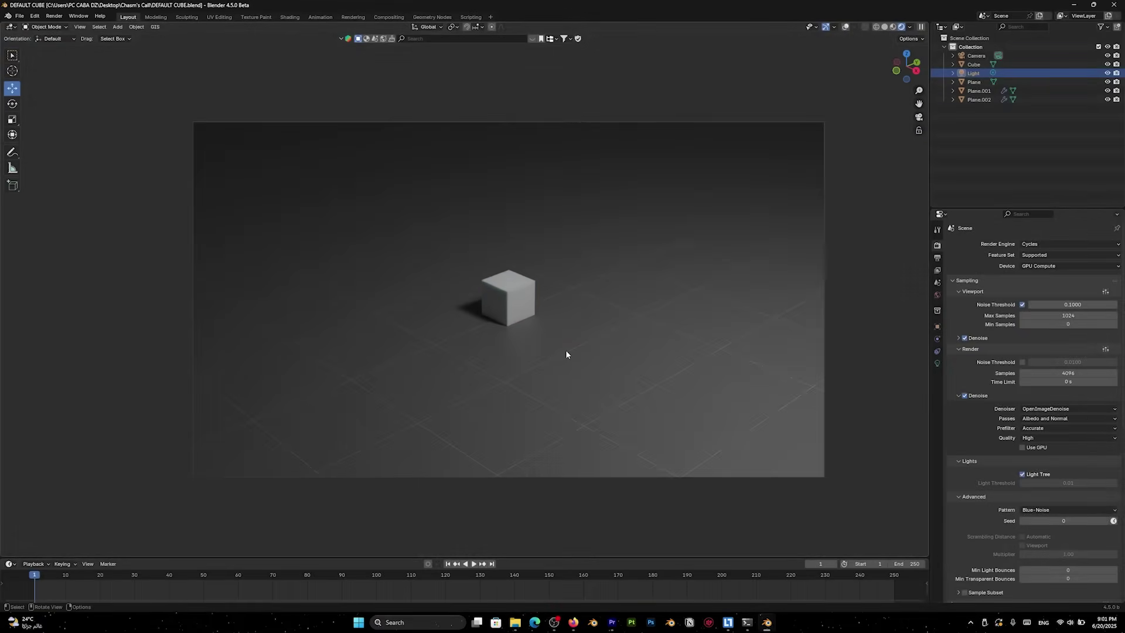
scroll(569, 352, up, 3)
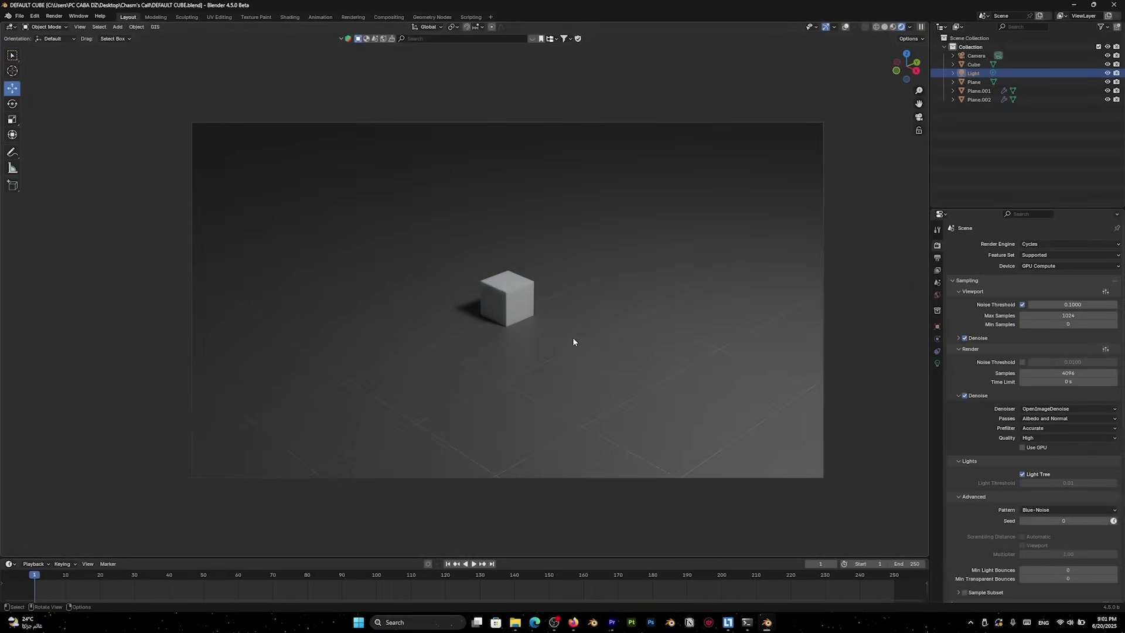
click(522, 307)
key(g)
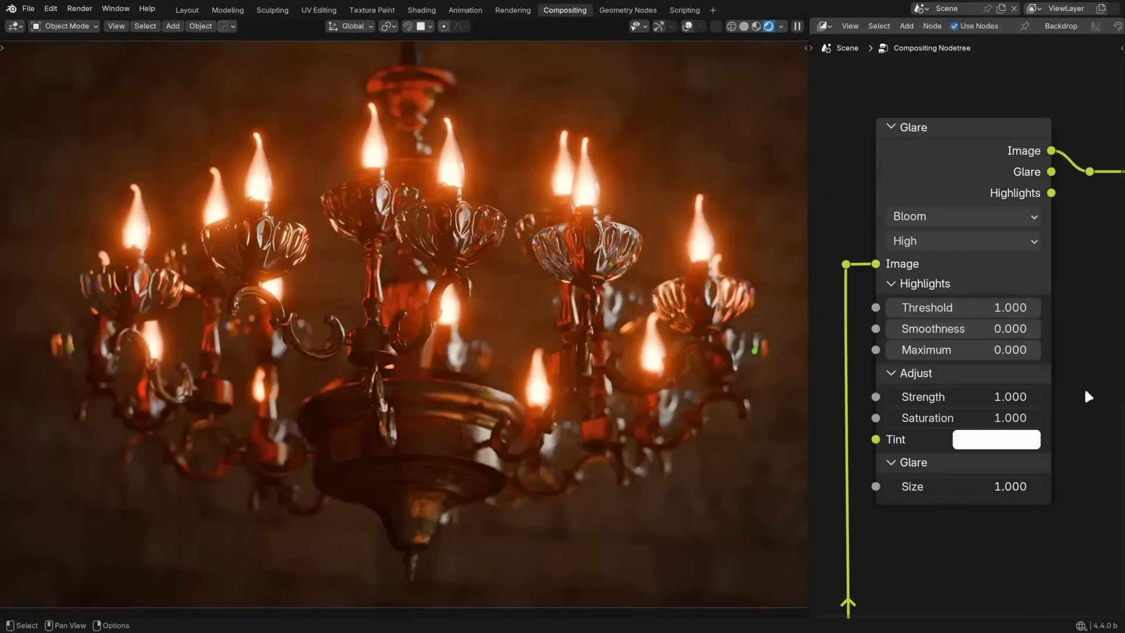
Route the Glare node's Glare output to the viewer, set Smoothness to 1.000, and raise Maximum.
drag(1084, 168, 1085, 166)
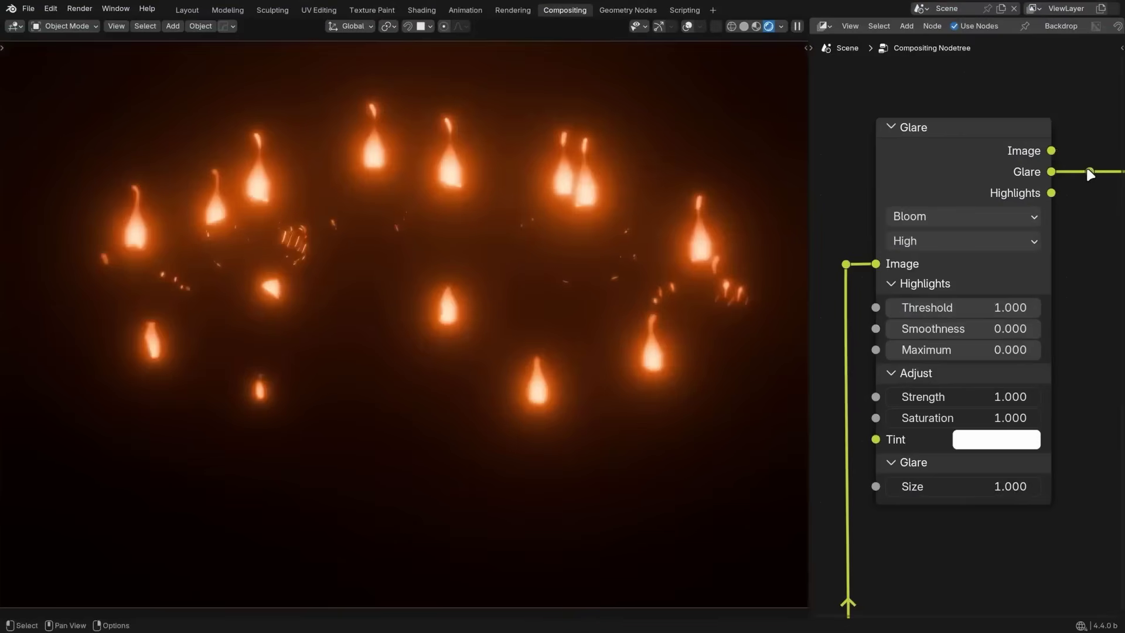
drag(937, 328, 937, 329)
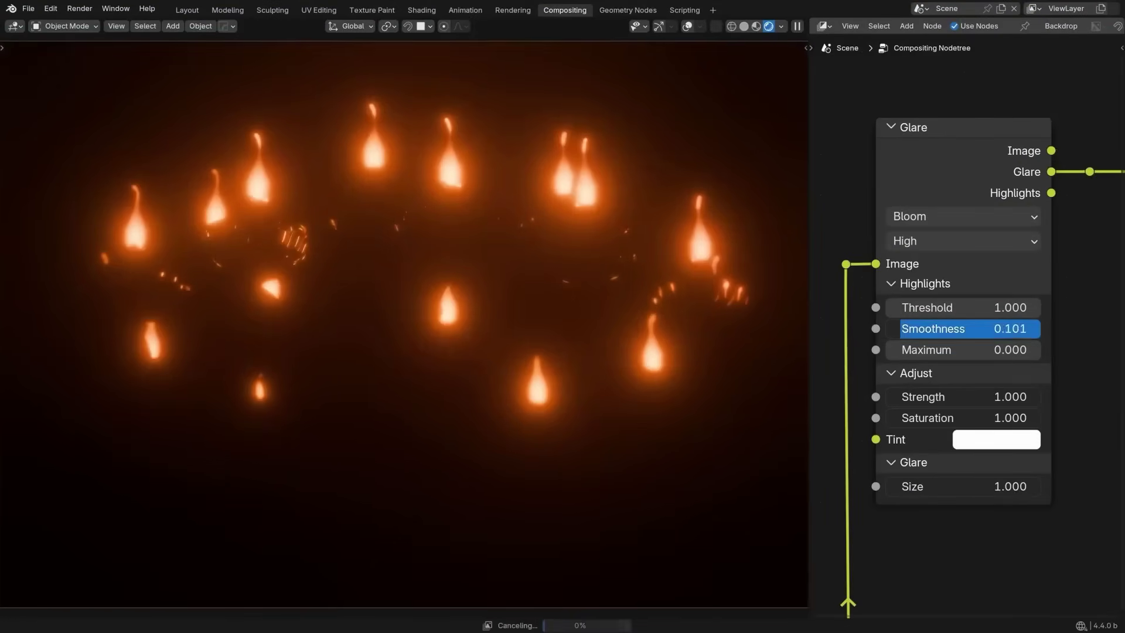
click(1035, 350)
click(1035, 349)
click(1035, 350)
click(1035, 350)
click(1034, 350)
click(1035, 350)
click(1034, 350)
click(1035, 350)
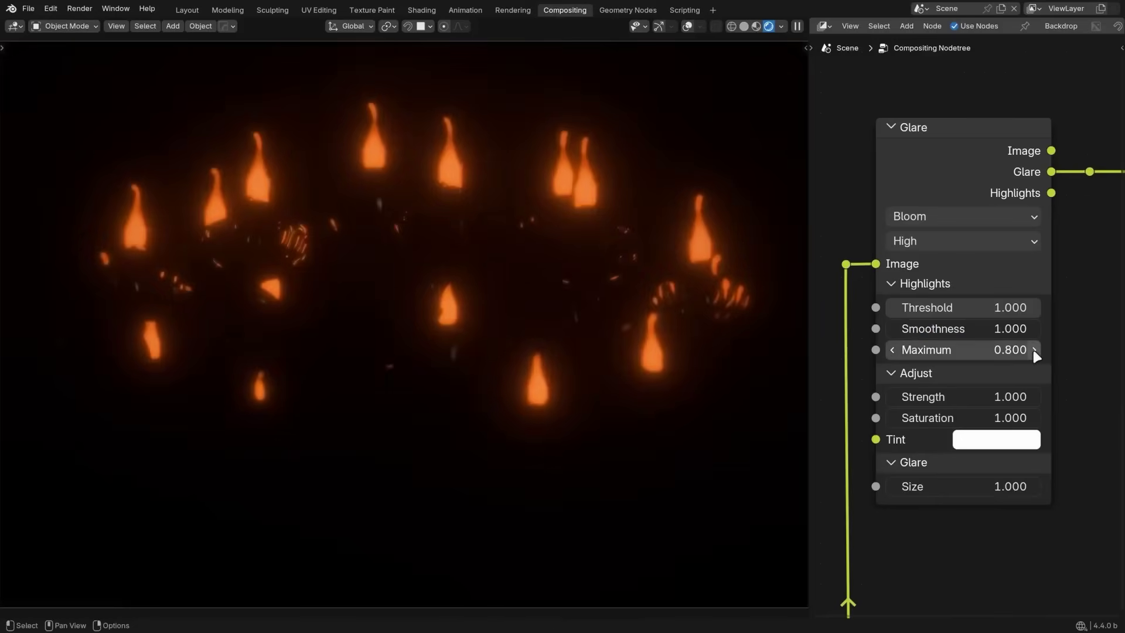
key(Return)
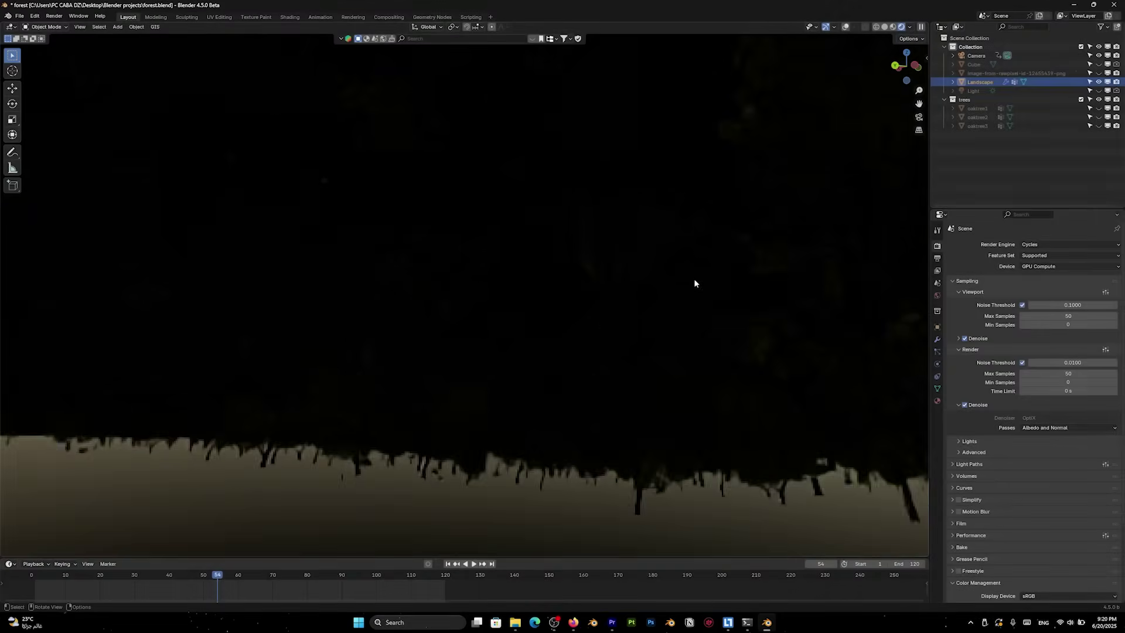
Orbit and zoom down to a low view of the forest landscape.
middle_drag(695, 283, 565, 361)
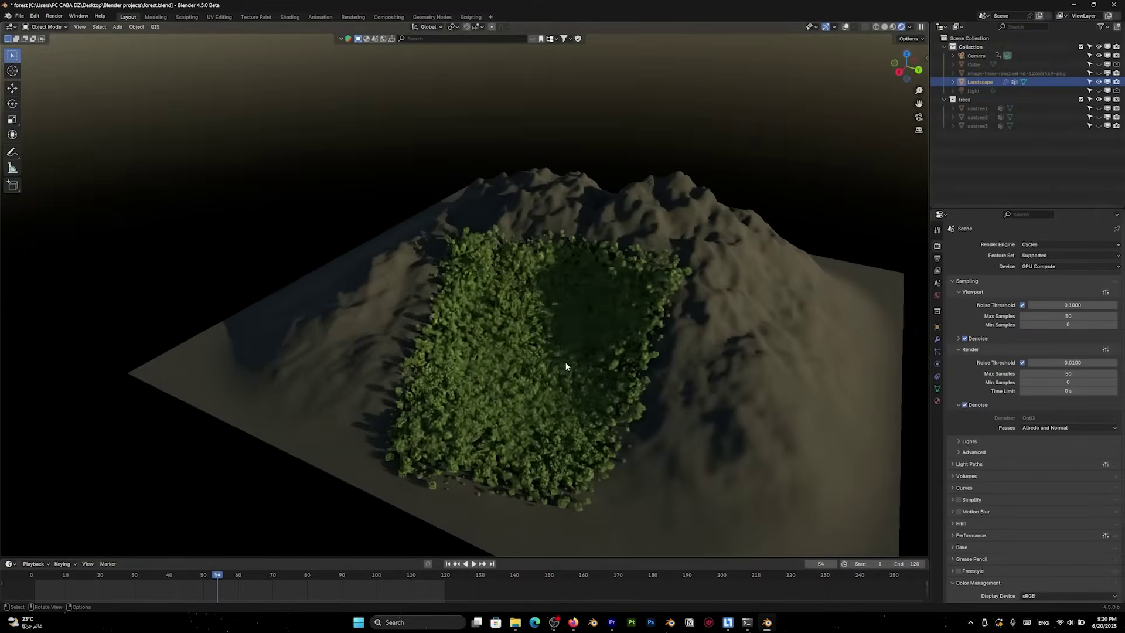
scroll(565, 361, up, 4)
middle_drag(486, 399, 440, 294)
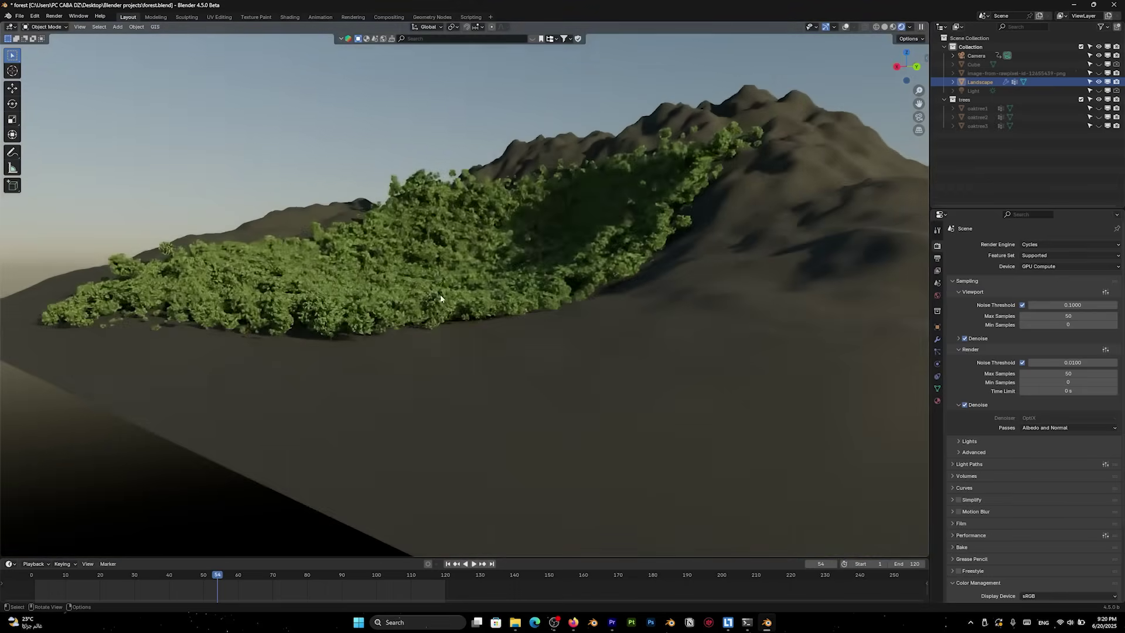
scroll(462, 363, up, 4)
Make the timeline taller, widen the Properties panel, and split the viewport vertically into two views.
drag(525, 557, 525, 355)
drag(929, 230, 736, 230)
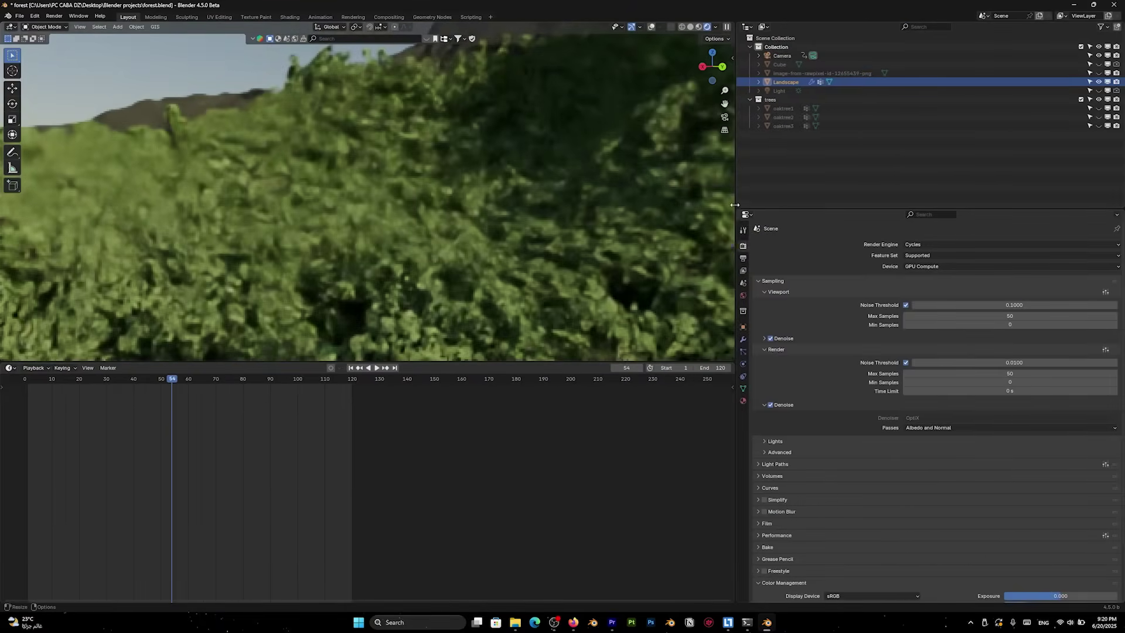
right_click(735, 229)
click(703, 211)
click(367, 266)
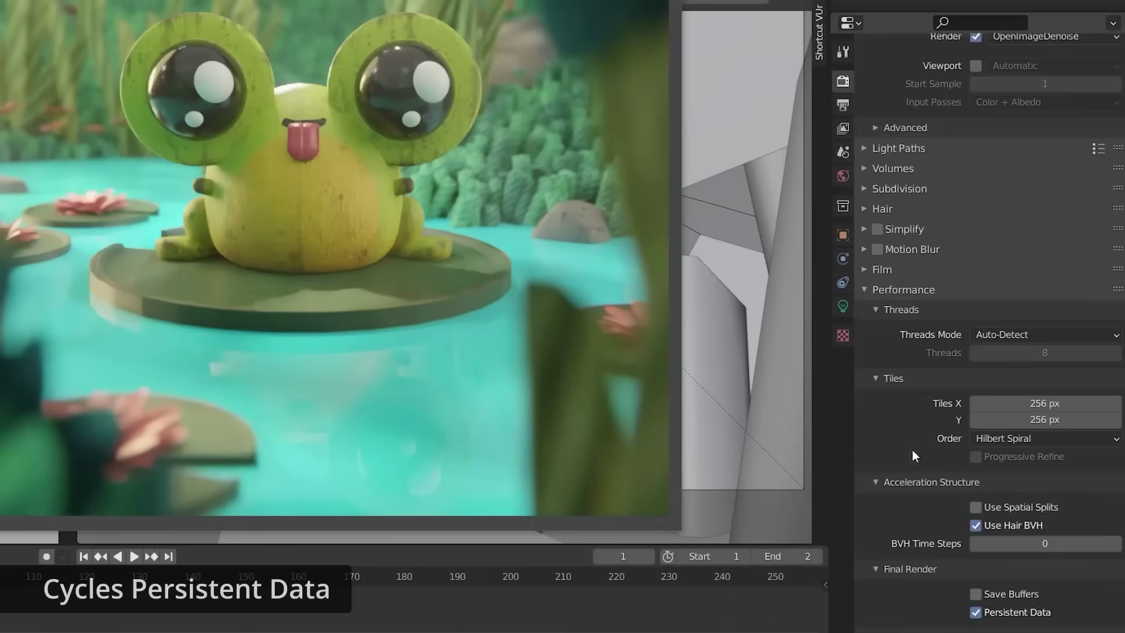
Open the Blender 4.3 splash scene and view the House of Chores diorama through its camera.
scroll(912, 448, down, 4)
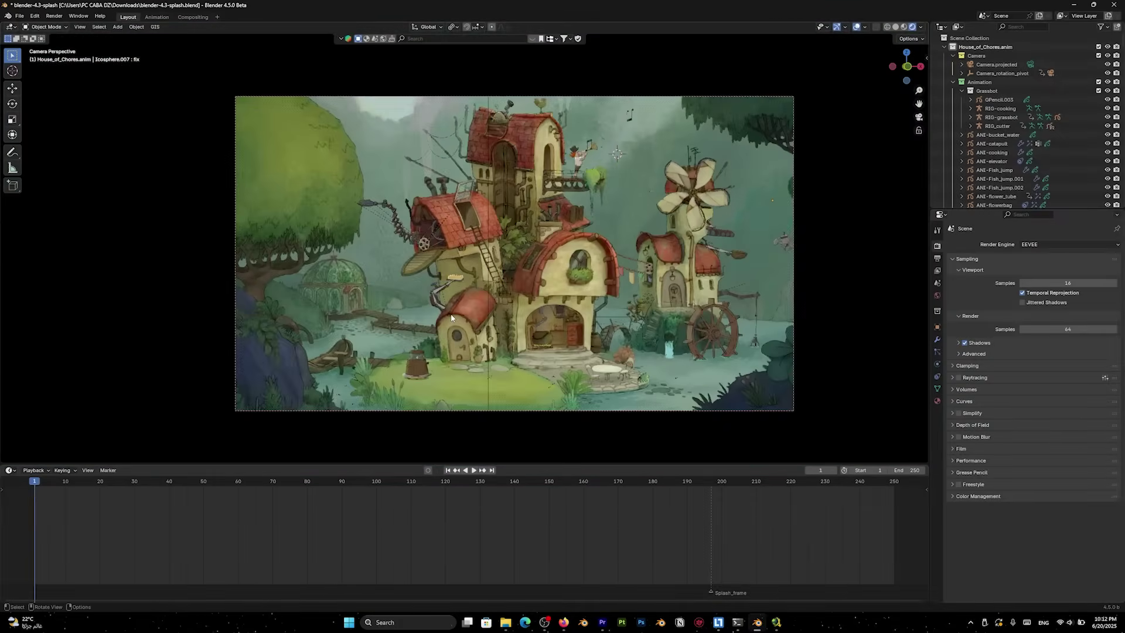
Widen the side panels and rebalance the split between outliner and properties.
scroll(453, 316, down, 2)
scroll(454, 315, up, 2)
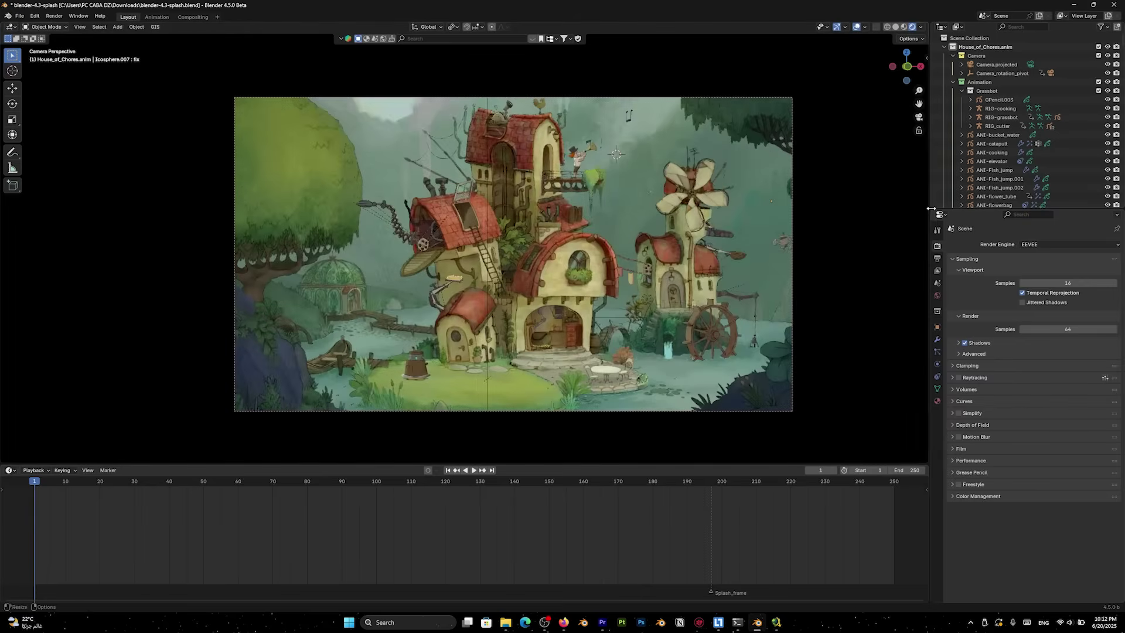
drag(931, 208, 560, 270)
drag(673, 208, 703, 178)
Zoom the camera view and make the timeline area much taller.
scroll(358, 281, up, 8)
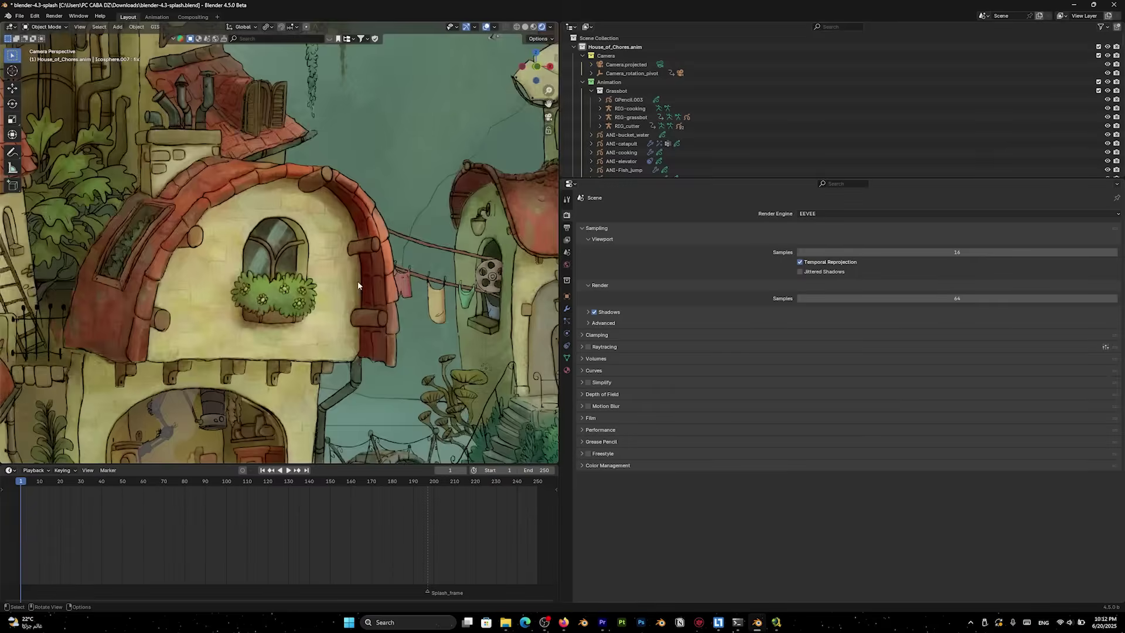
scroll(383, 287, down, 2)
drag(405, 463, 415, 259)
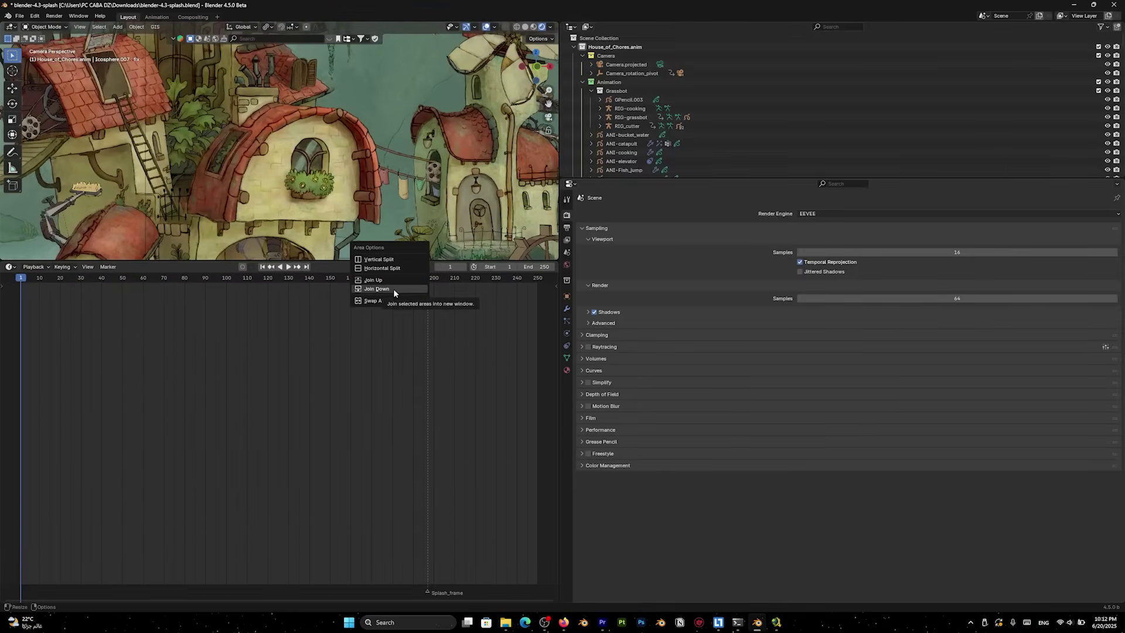
Merge the timeline into the viewport, split it vertically into two views, and swap them.
click(393, 290)
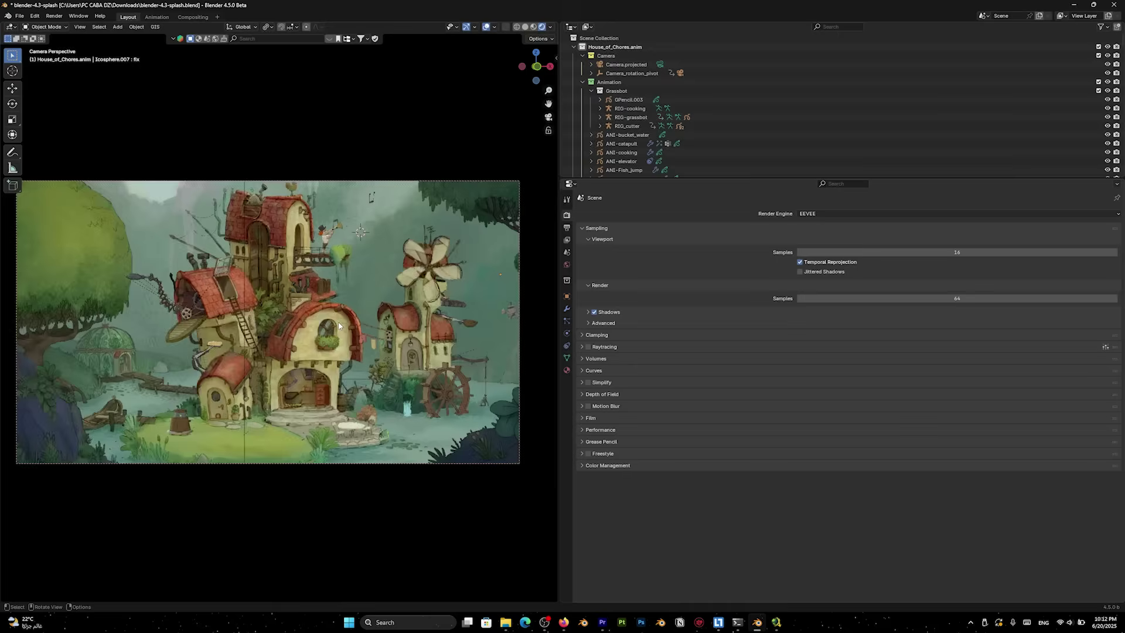
scroll(339, 326, up, 5)
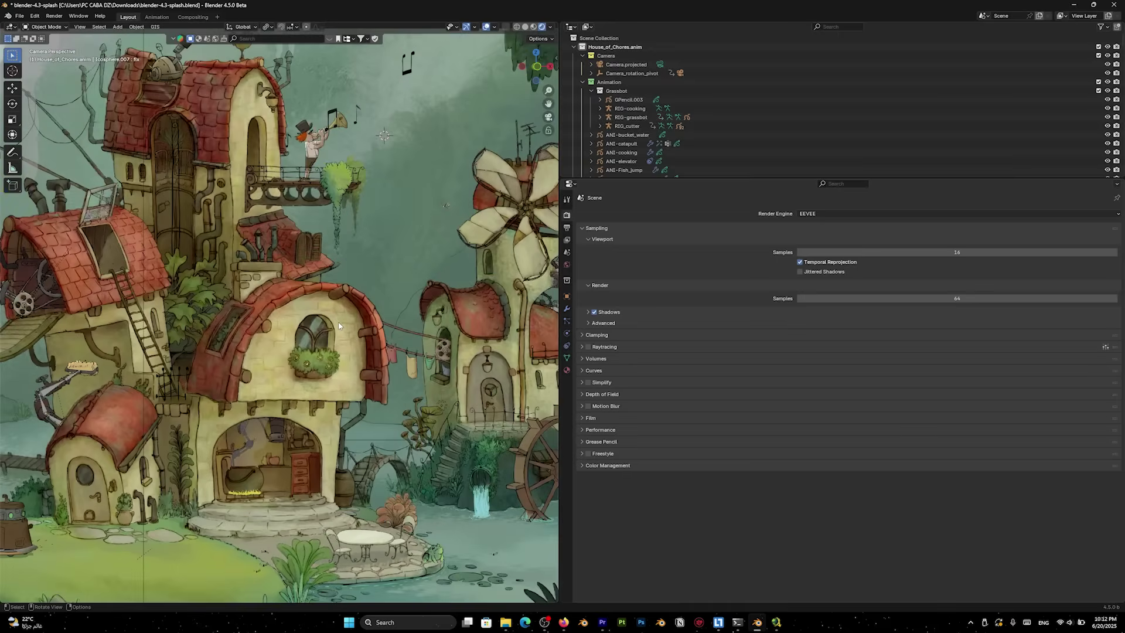
click(557, 270)
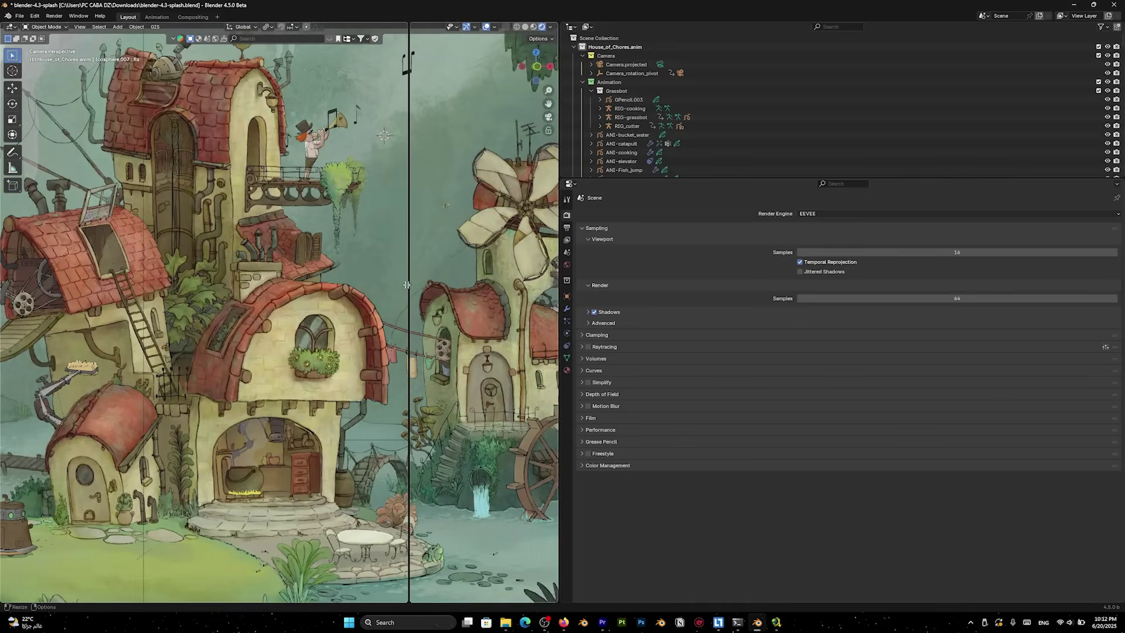
click(406, 285)
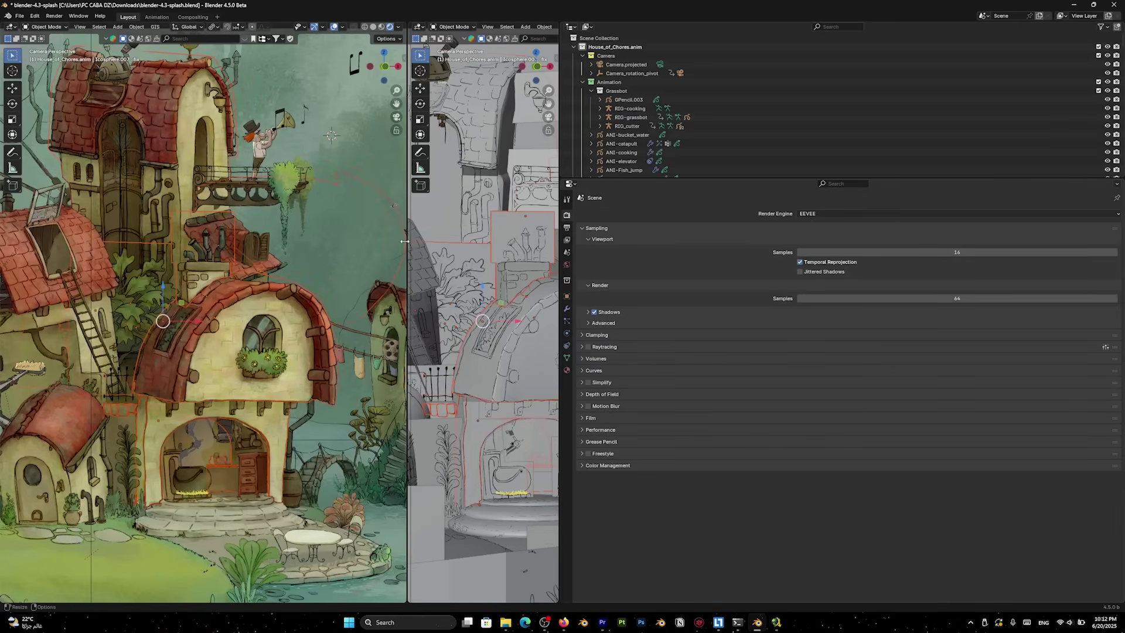
click(388, 283)
Orbit the left view into wireframe shading, narrow it, and widen the camera view.
middle_drag(388, 290, 246, 324)
scroll(261, 337, up, 2)
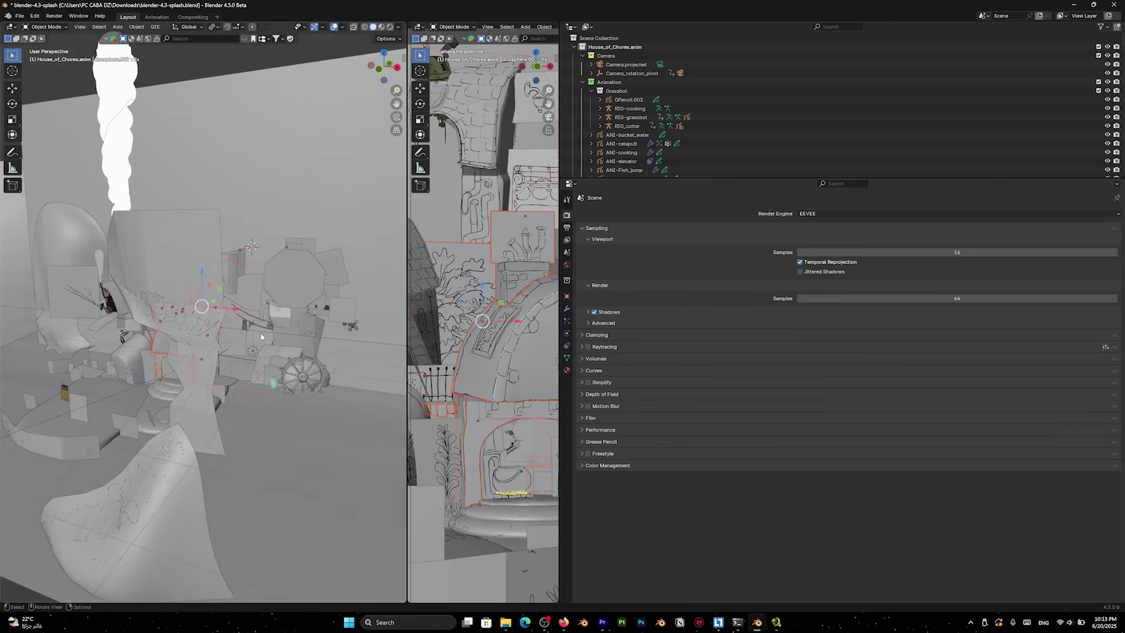
key(shift+z)
mouse_move(271, 331)
middle_down()
mouse_move(336, 329)
mouse_move(297, 355)
middle_up()
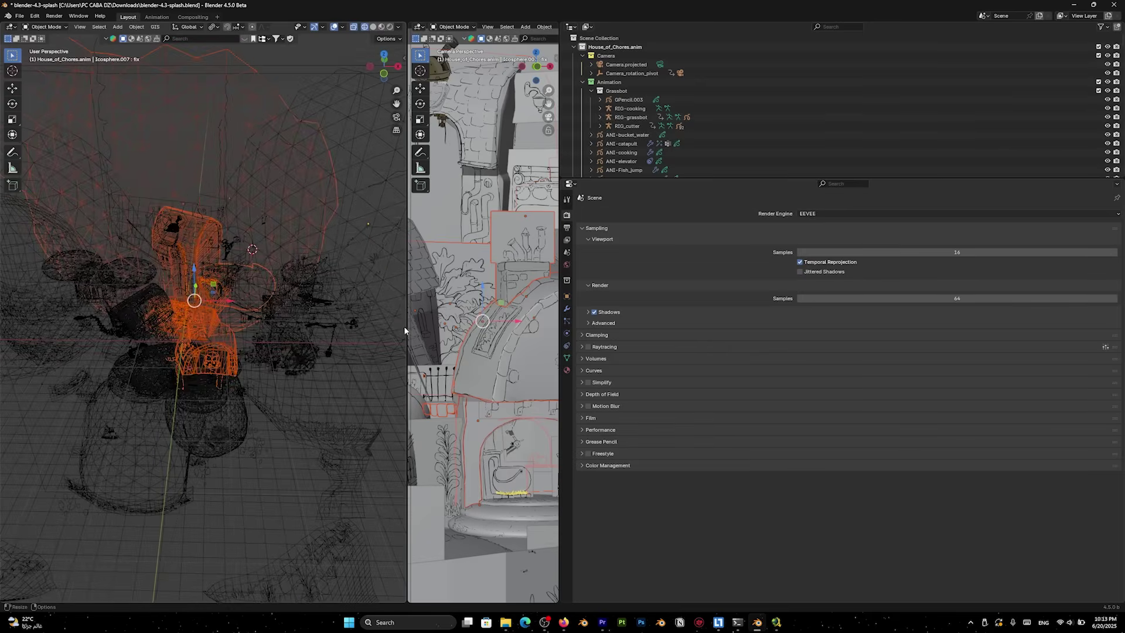
drag(330, 327, 352, 370)
drag(557, 339, 899, 389)
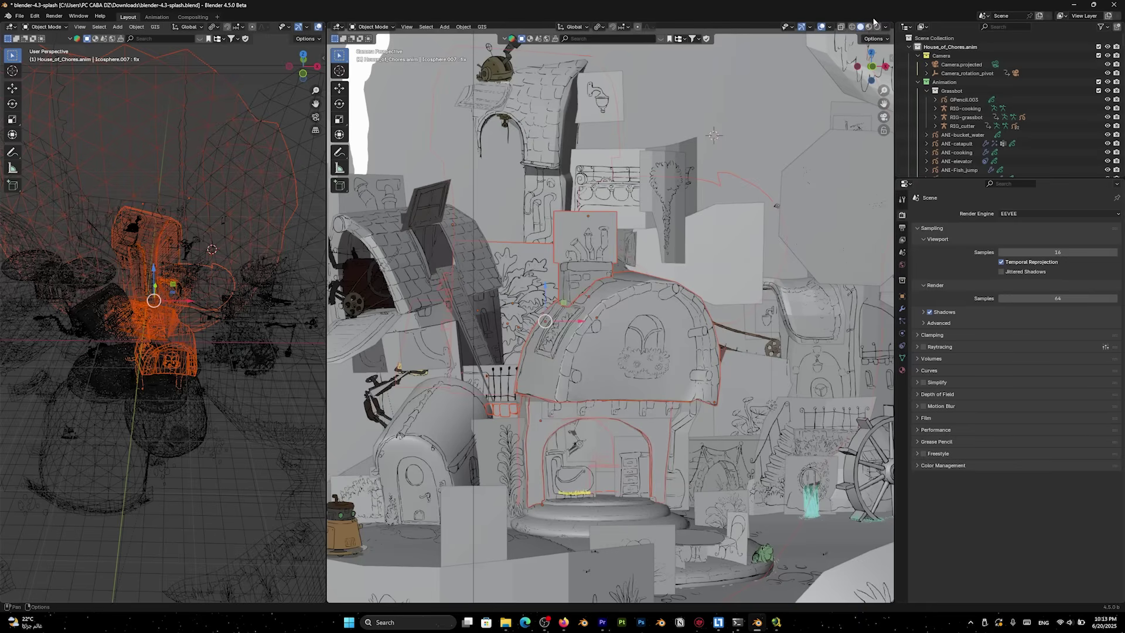
Switch the camera view to Rendered shading, orbit briefly, and return to the camera framing.
click(876, 26)
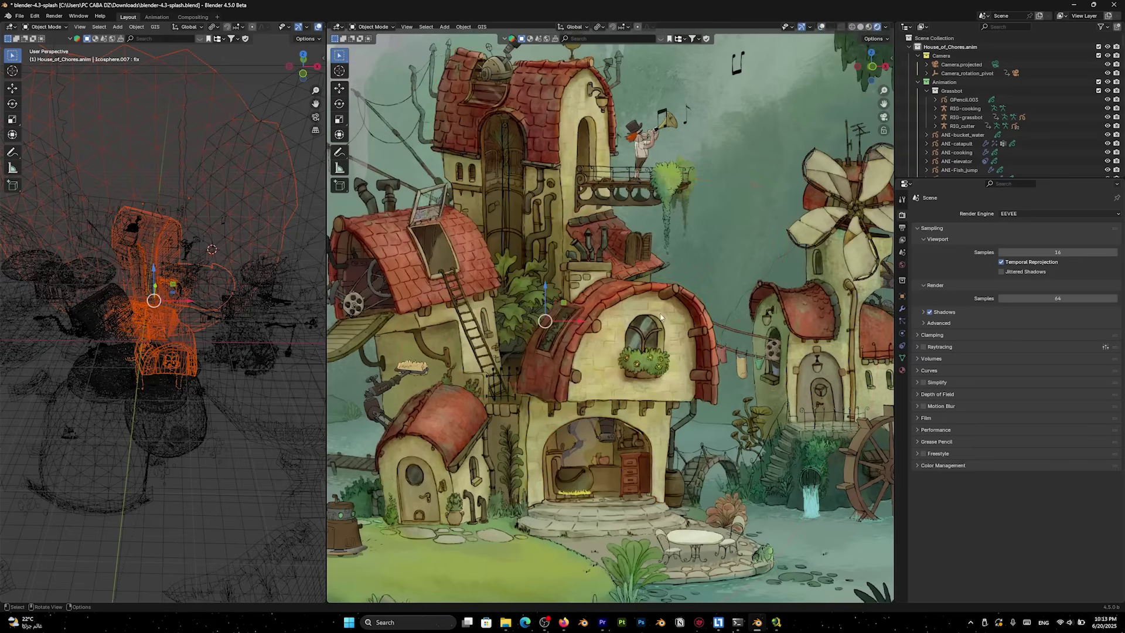
scroll(660, 317, down, 3)
middle_drag(583, 367, 568, 370)
scroll(621, 357, up, 10)
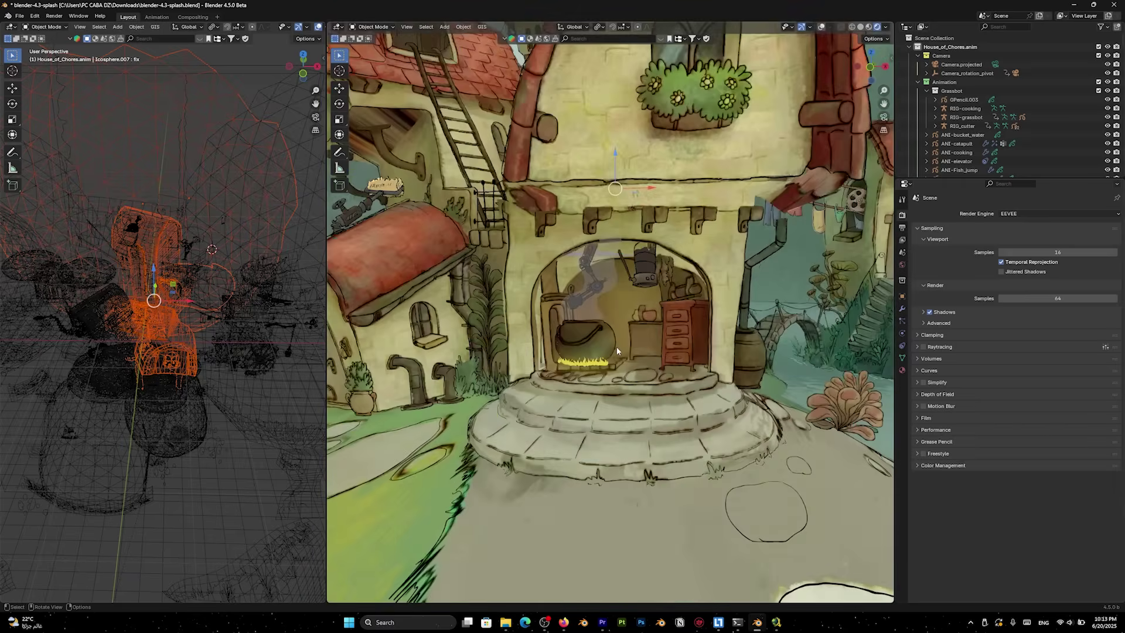
key(KP_0)
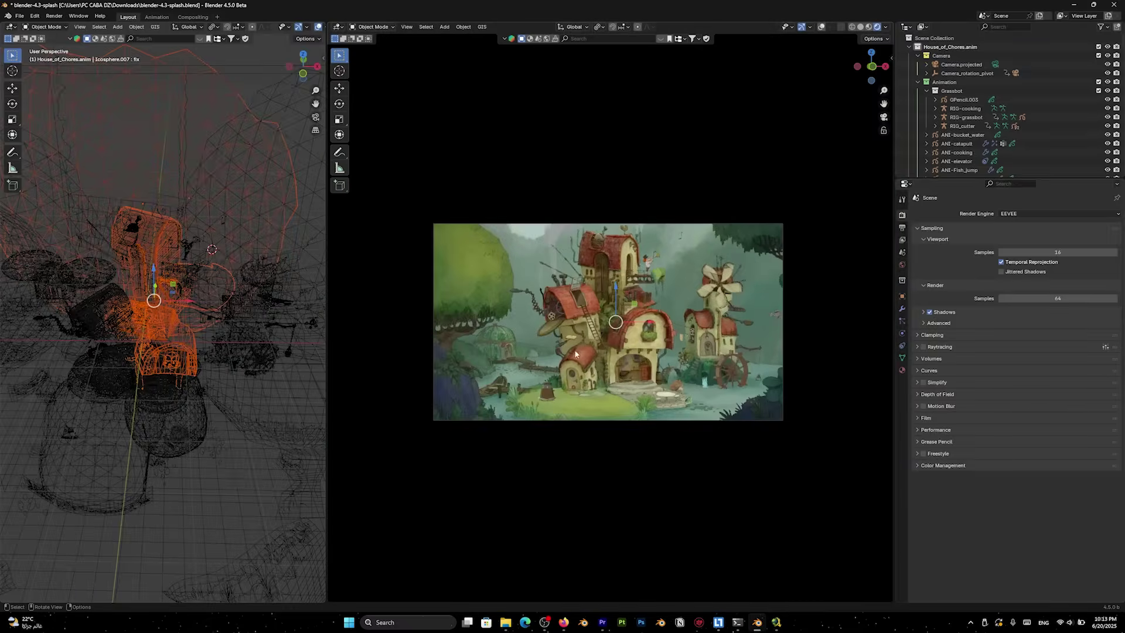
Orbit out around the whole diorama, then snap back to the camera view with Numpad 0.
middle_drag(576, 351, 586, 347)
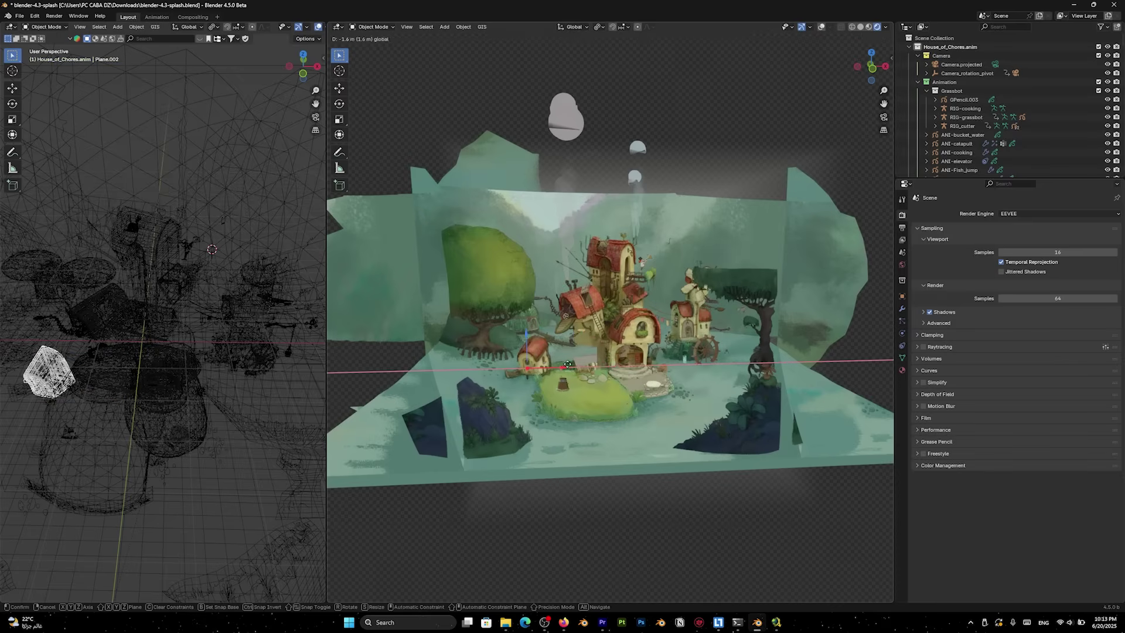
scroll(604, 360, up, 3)
scroll(603, 360, down, 3)
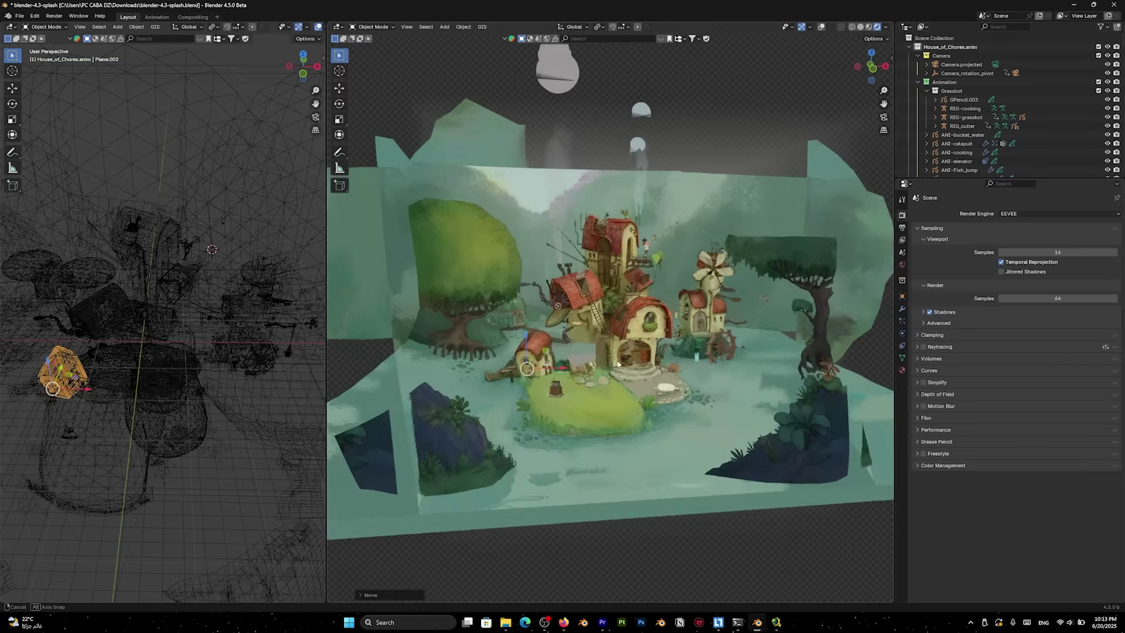
middle_drag(603, 361, 642, 353)
key(KP_0)
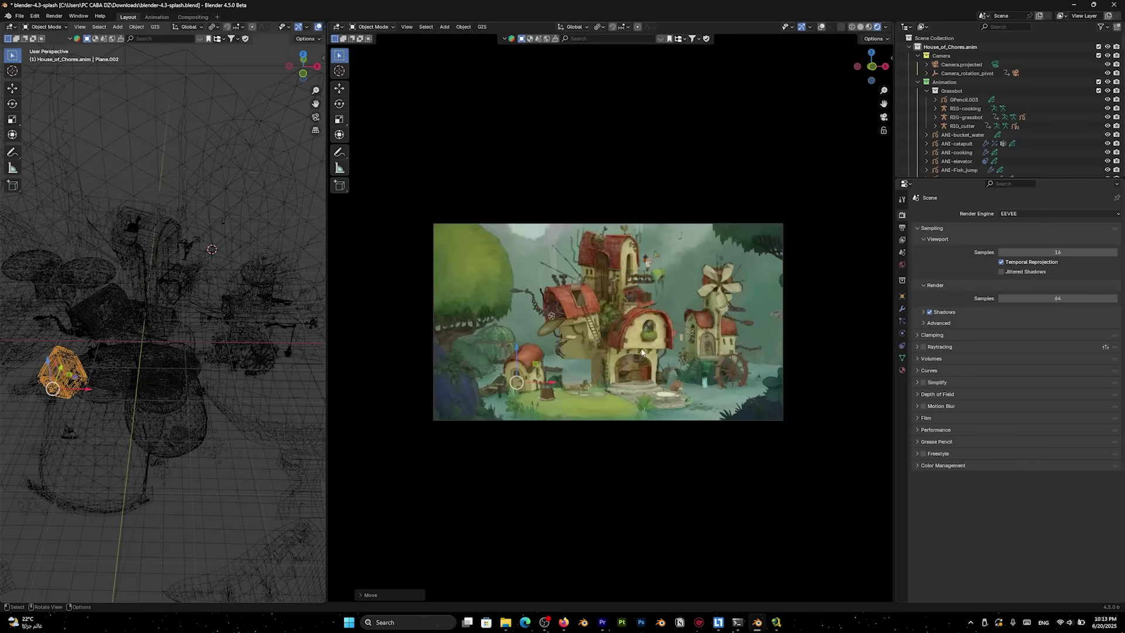